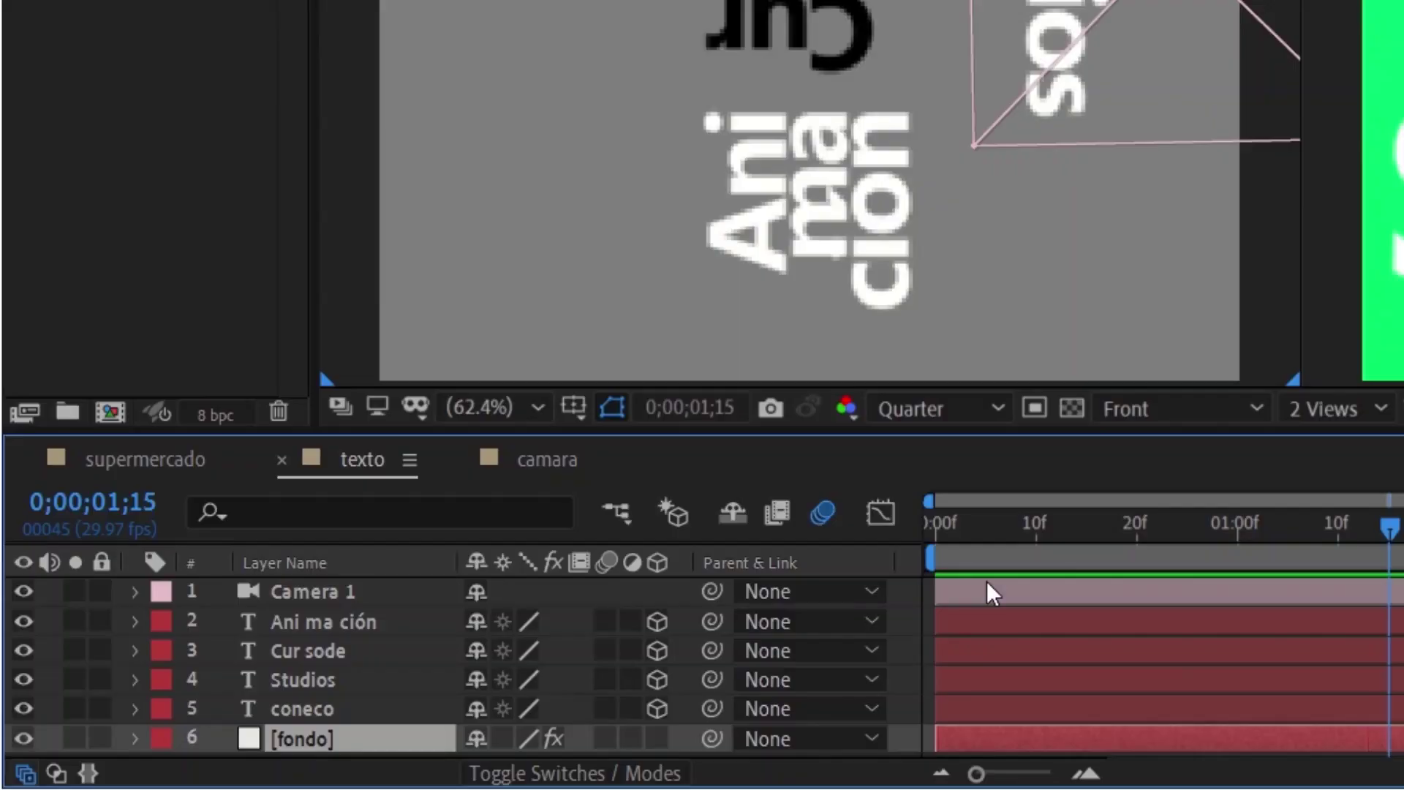
# Reveal Camera 1's keyframed Position and Z Rotation, scrub back to start, and expand Camera 2's options
pyautogui.press('u')
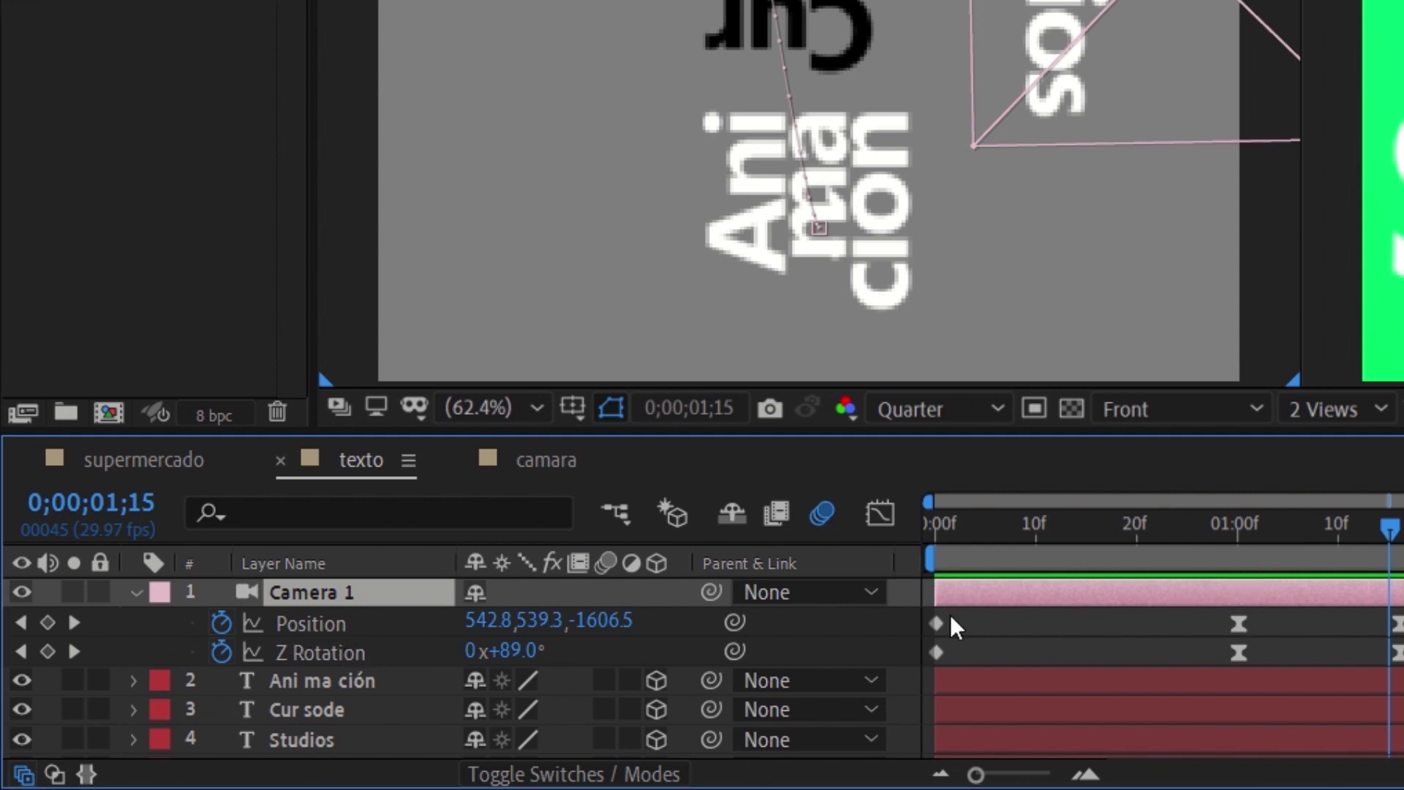
pyautogui.moveTo(1389, 527); pyautogui.dragTo(1401, 573)
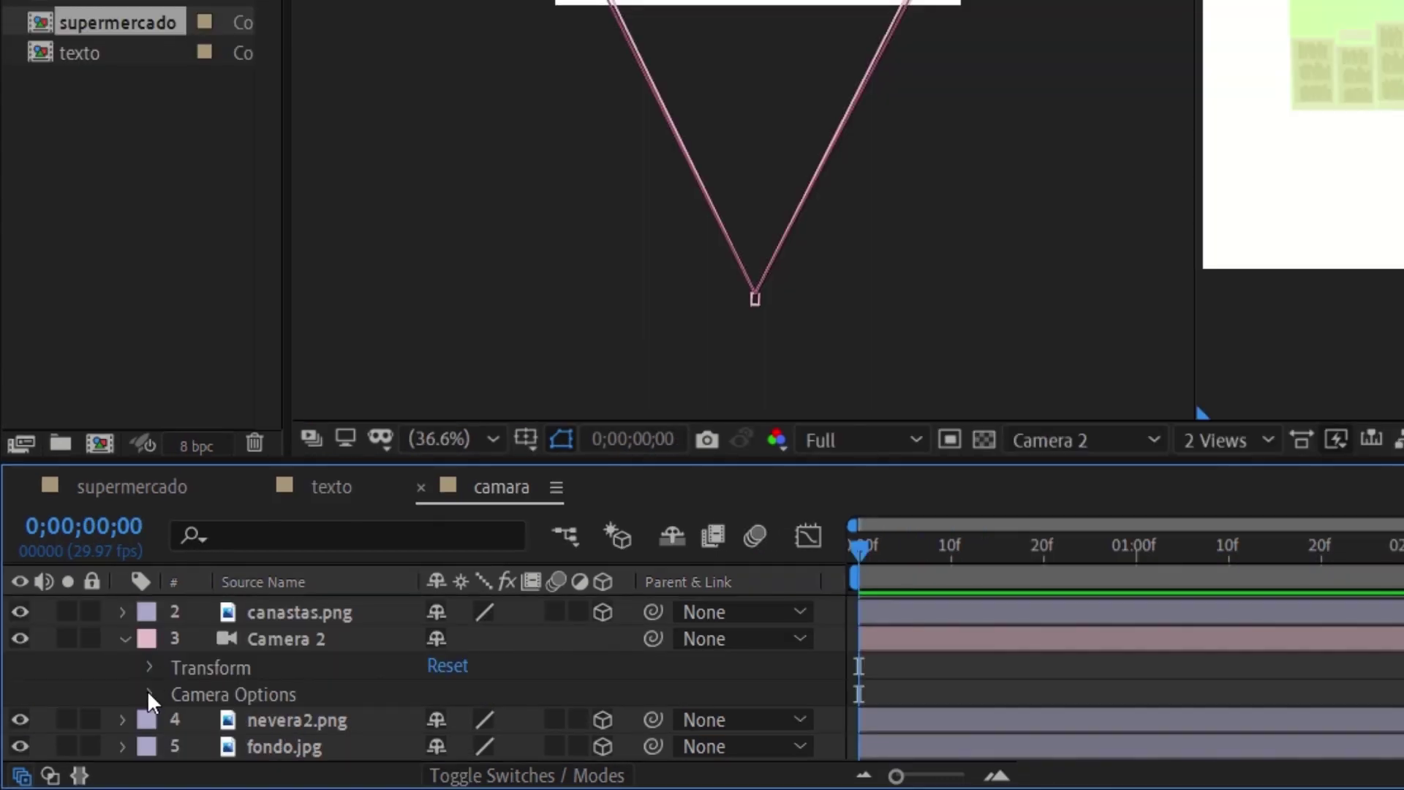
pyautogui.click(147, 691)
pyautogui.scroll(-1, 327, 674)
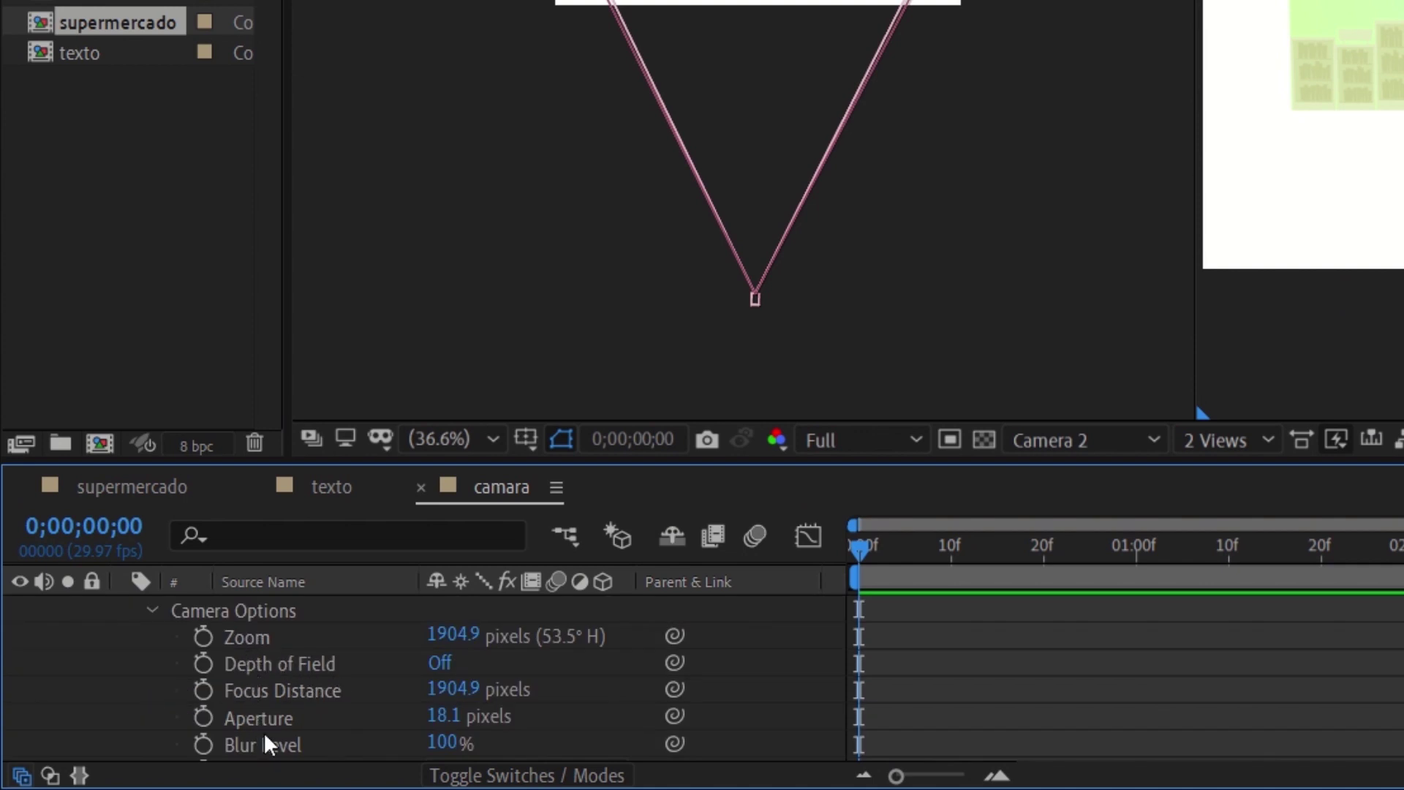
# Inspect the camera's transform properties, then delete Camera 1 from the camara composition
pyautogui.moveTo(453, 635); pyautogui.dragTo(497, 635)
pyautogui.scroll(2, 277, 667)
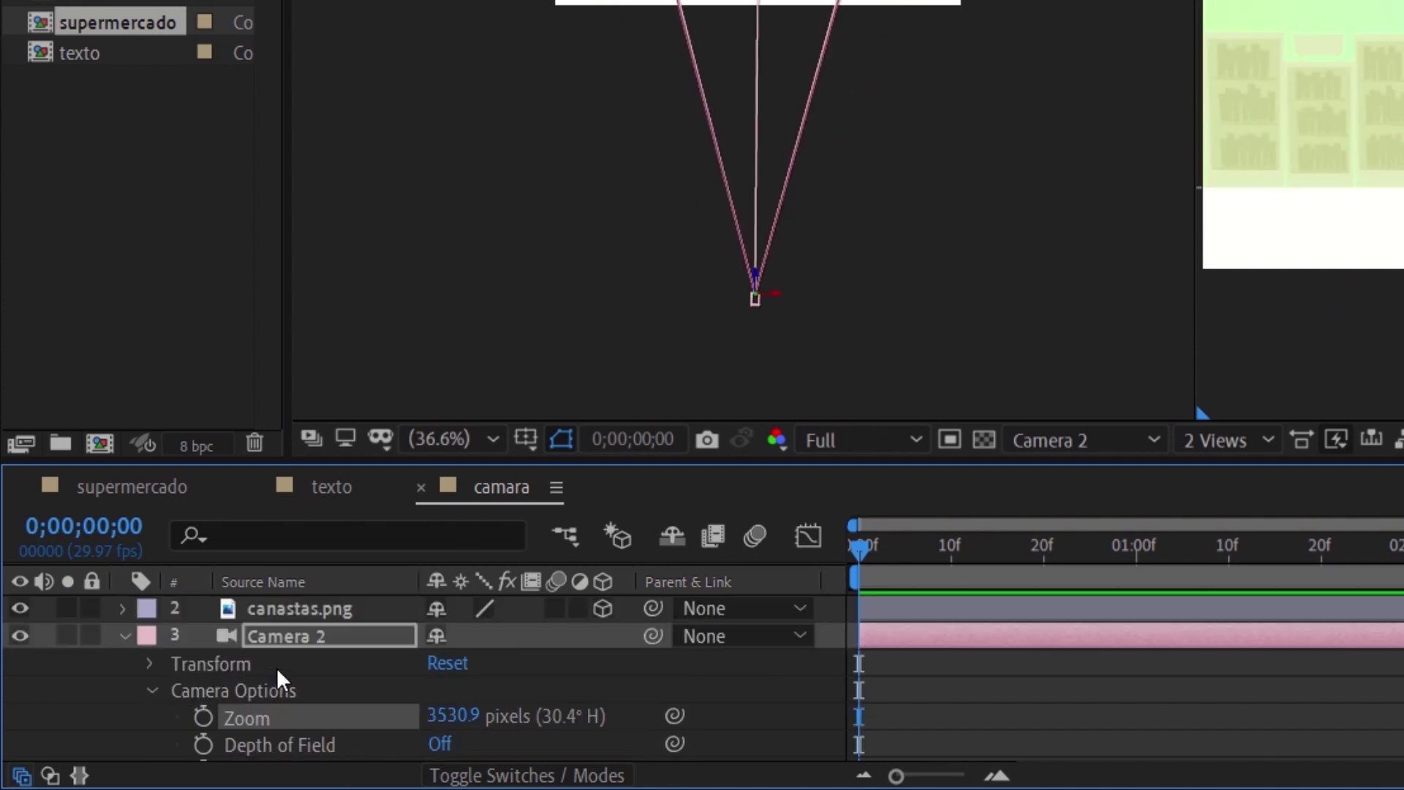
pyautogui.click(150, 659)
pyautogui.scroll(-1, 190, 667)
pyautogui.click(315, 639)
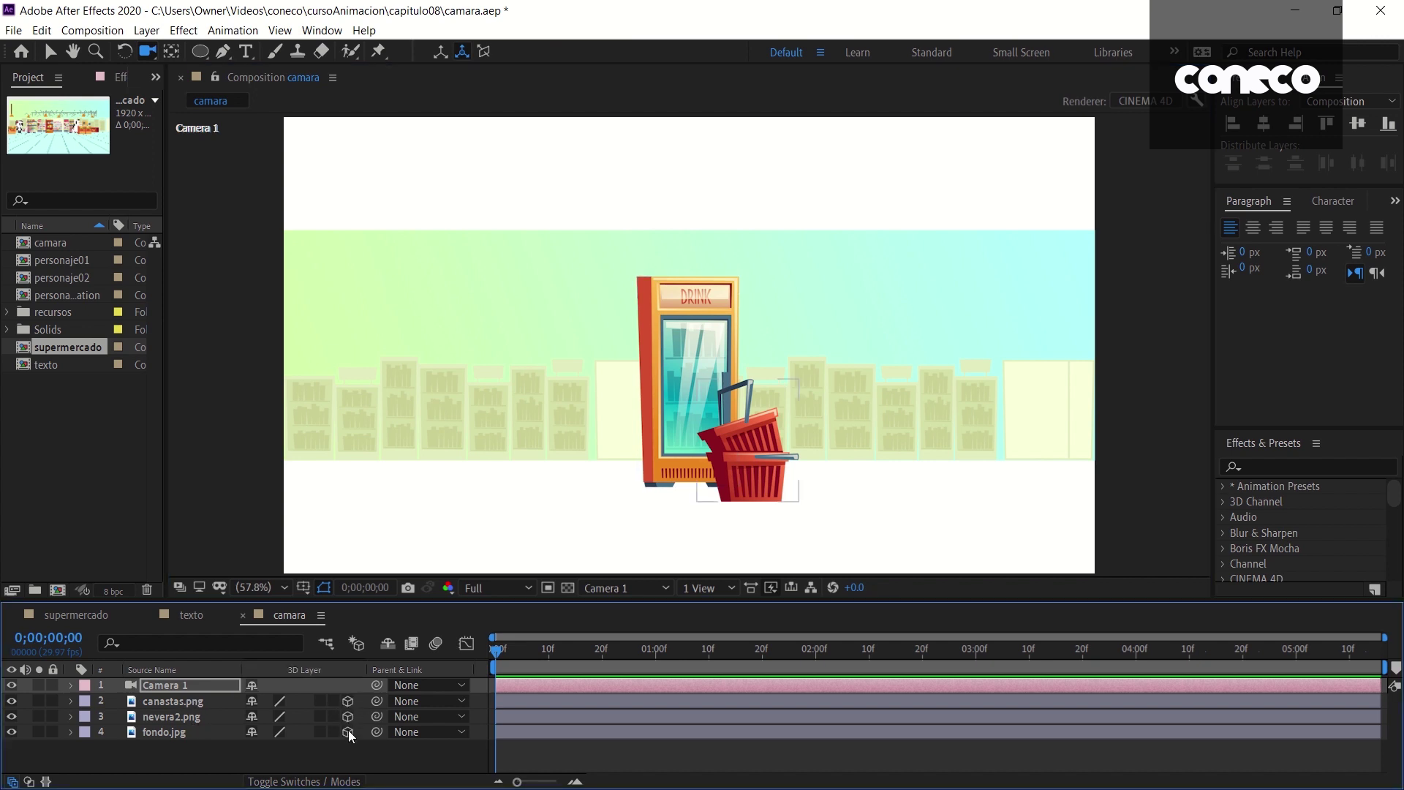
pyautogui.press('Delete')
# Start adding a new camera layer from the composition's New > Camera menu
pyautogui.rightClick(427, 735)
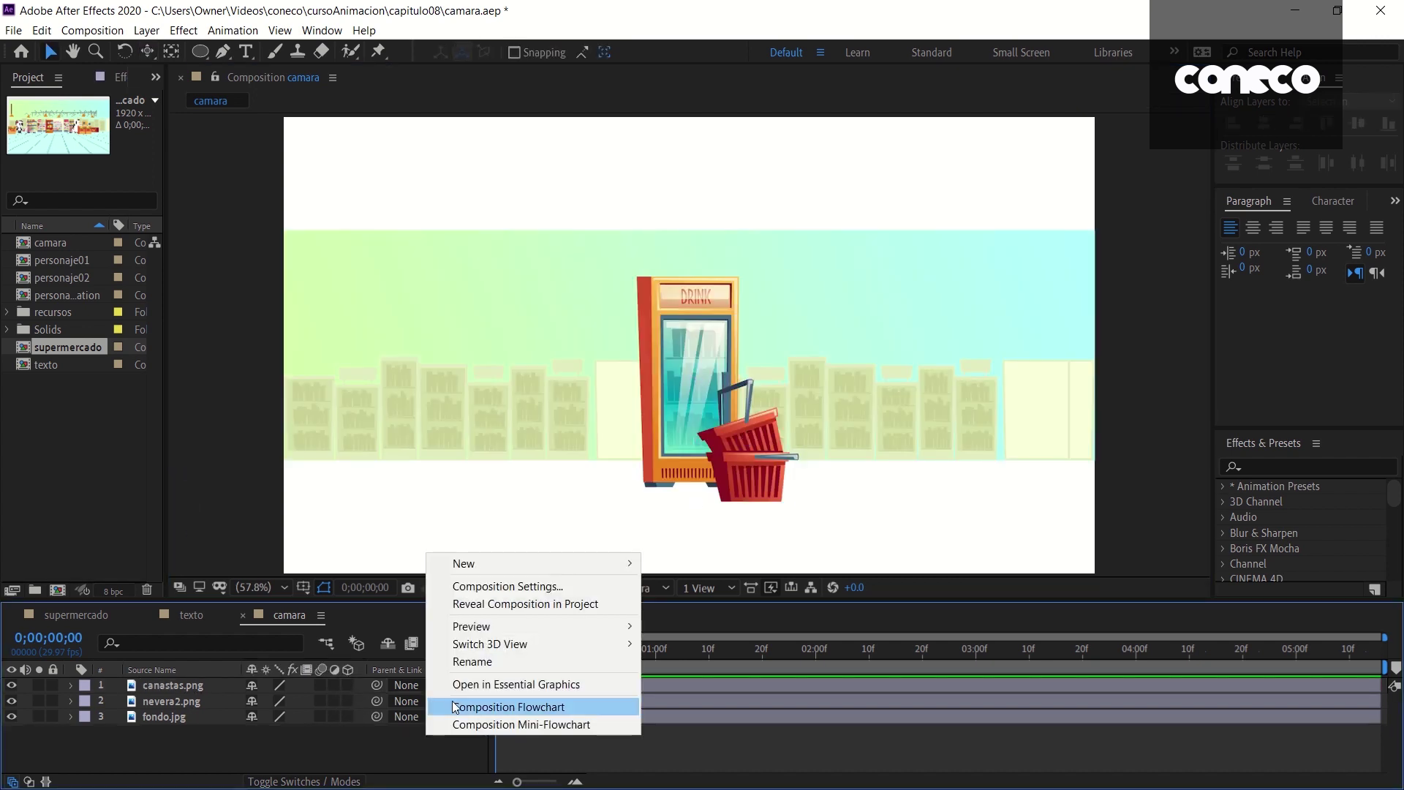
pyautogui.moveTo(573, 564)
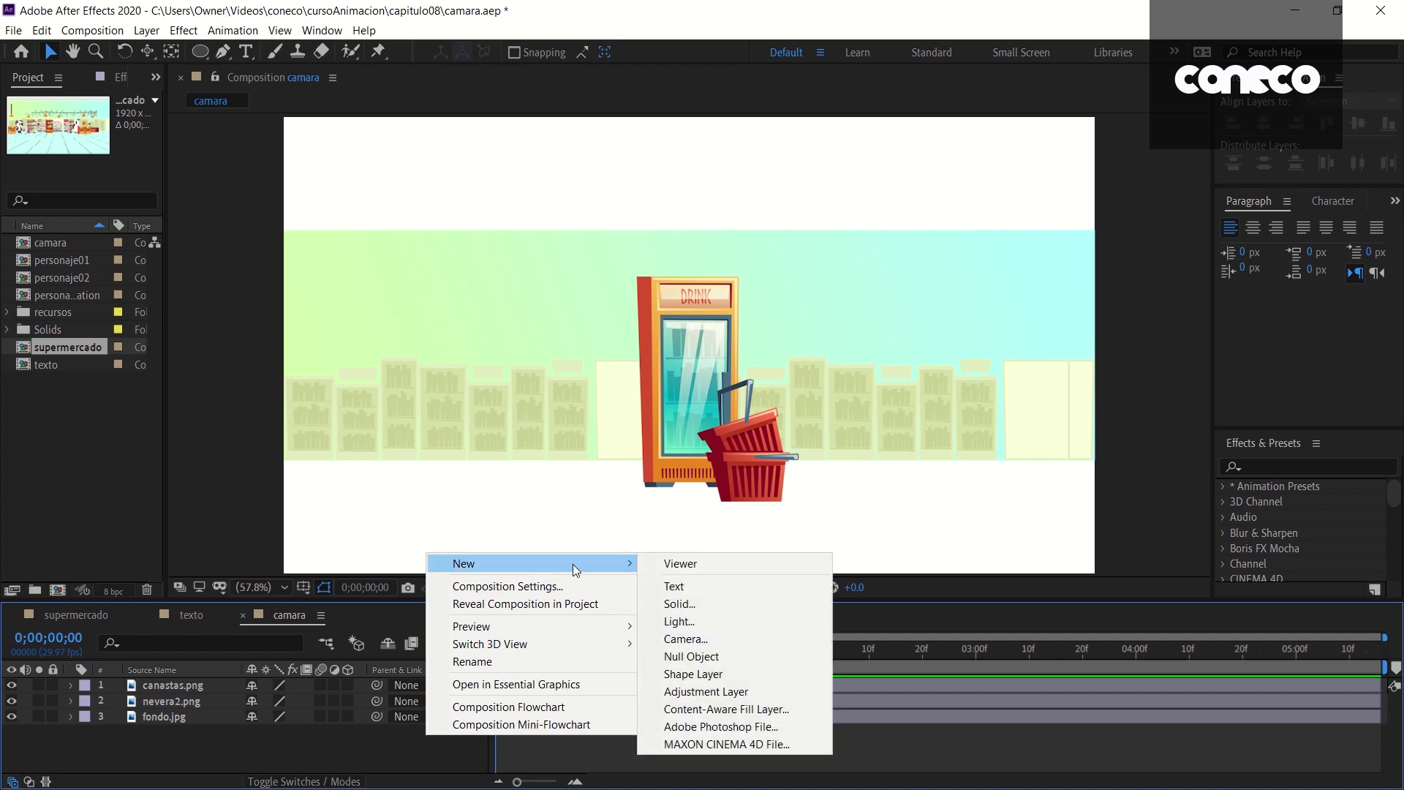
pyautogui.click(705, 632)
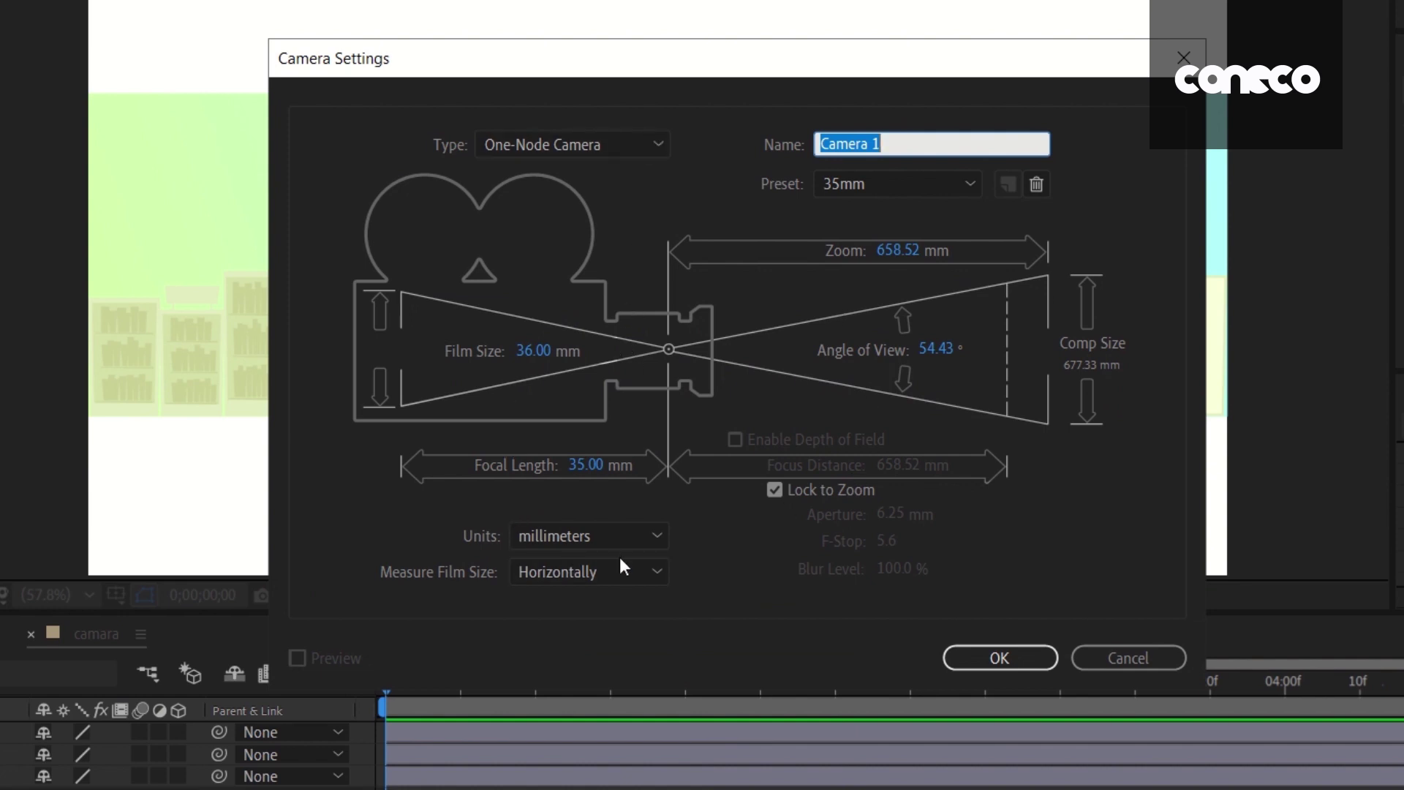
# Create a 35mm One-Node Camera 1 with 672 mm zoom and Lock to Zoom off
pyautogui.press('Tab')
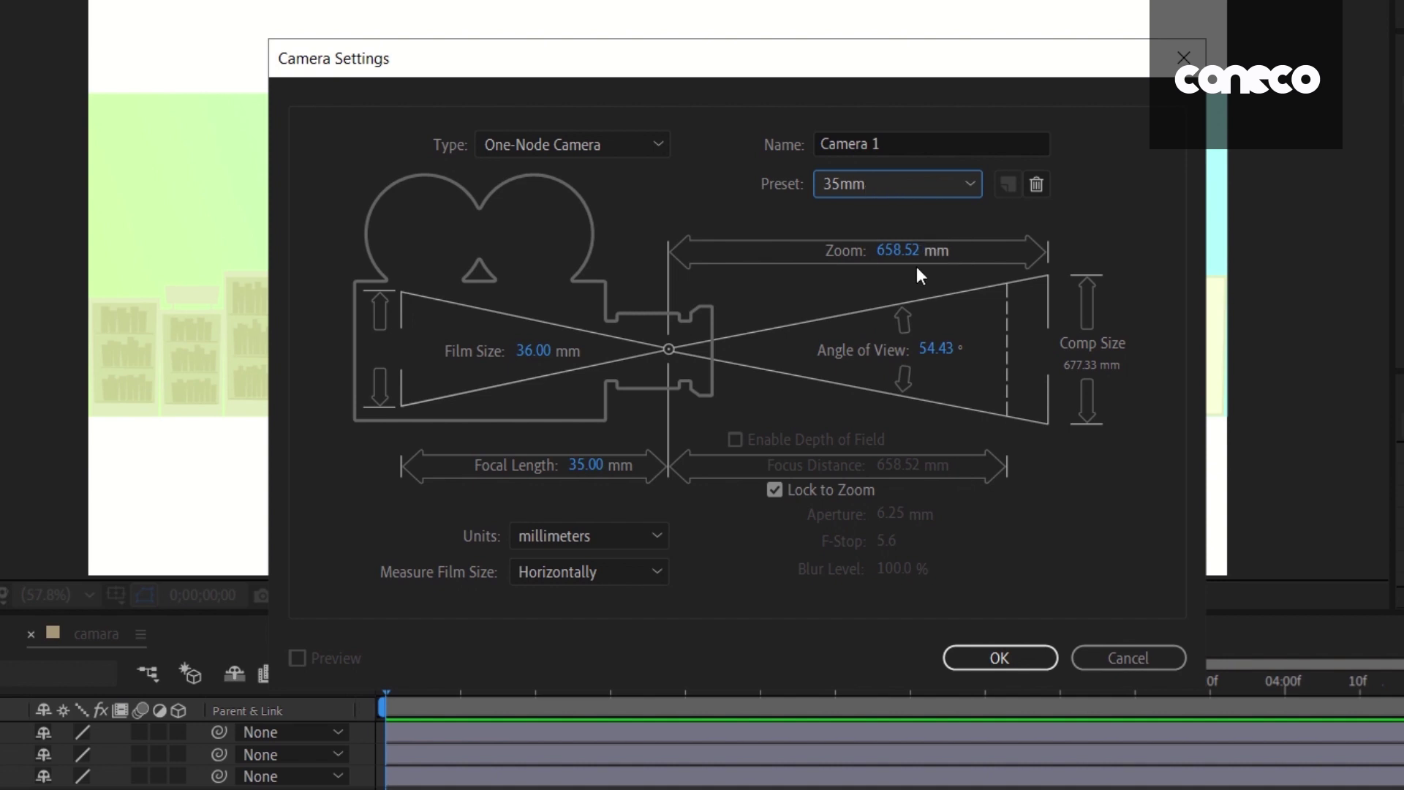
pyautogui.click(888, 250)
pyautogui.write('672')
pyautogui.press('Return')
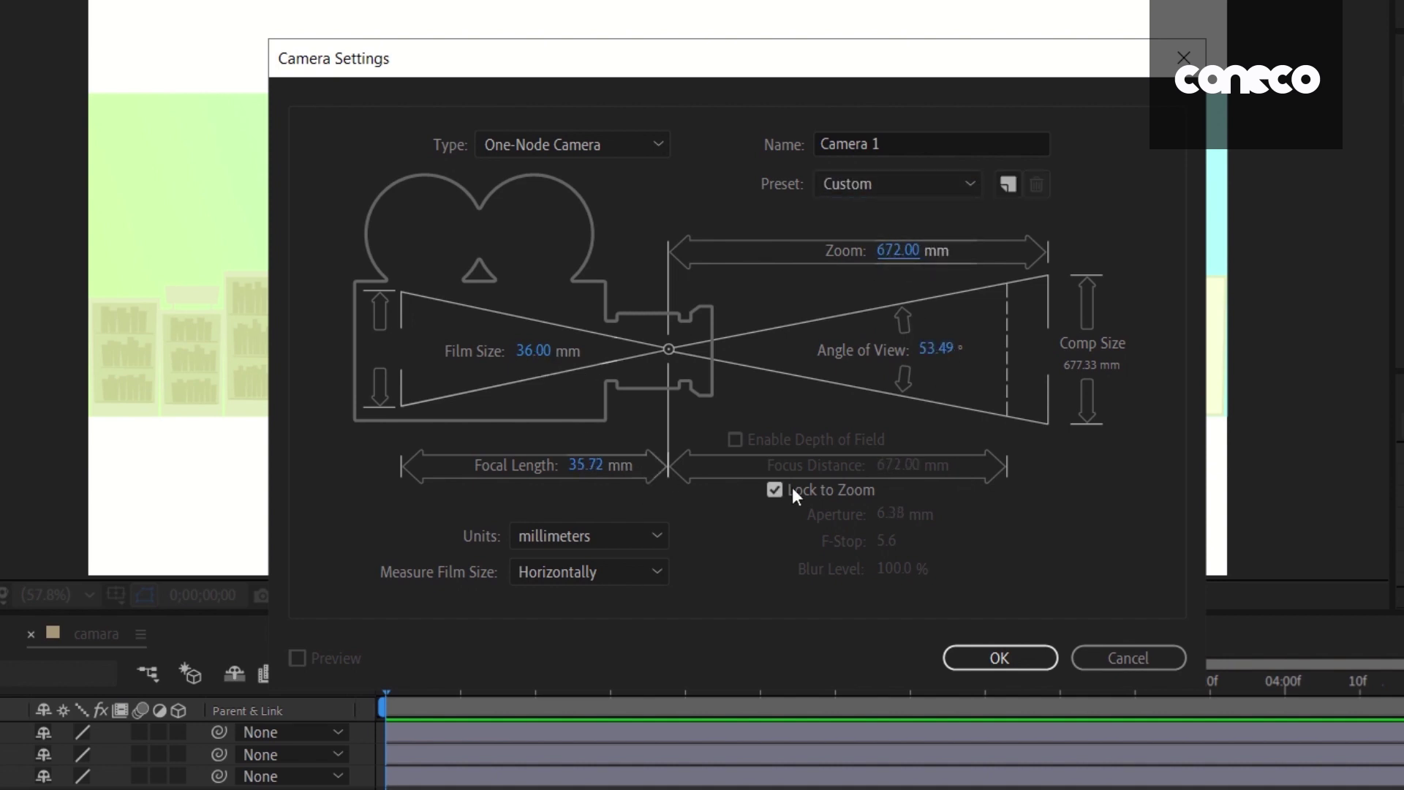
pyautogui.click(773, 490)
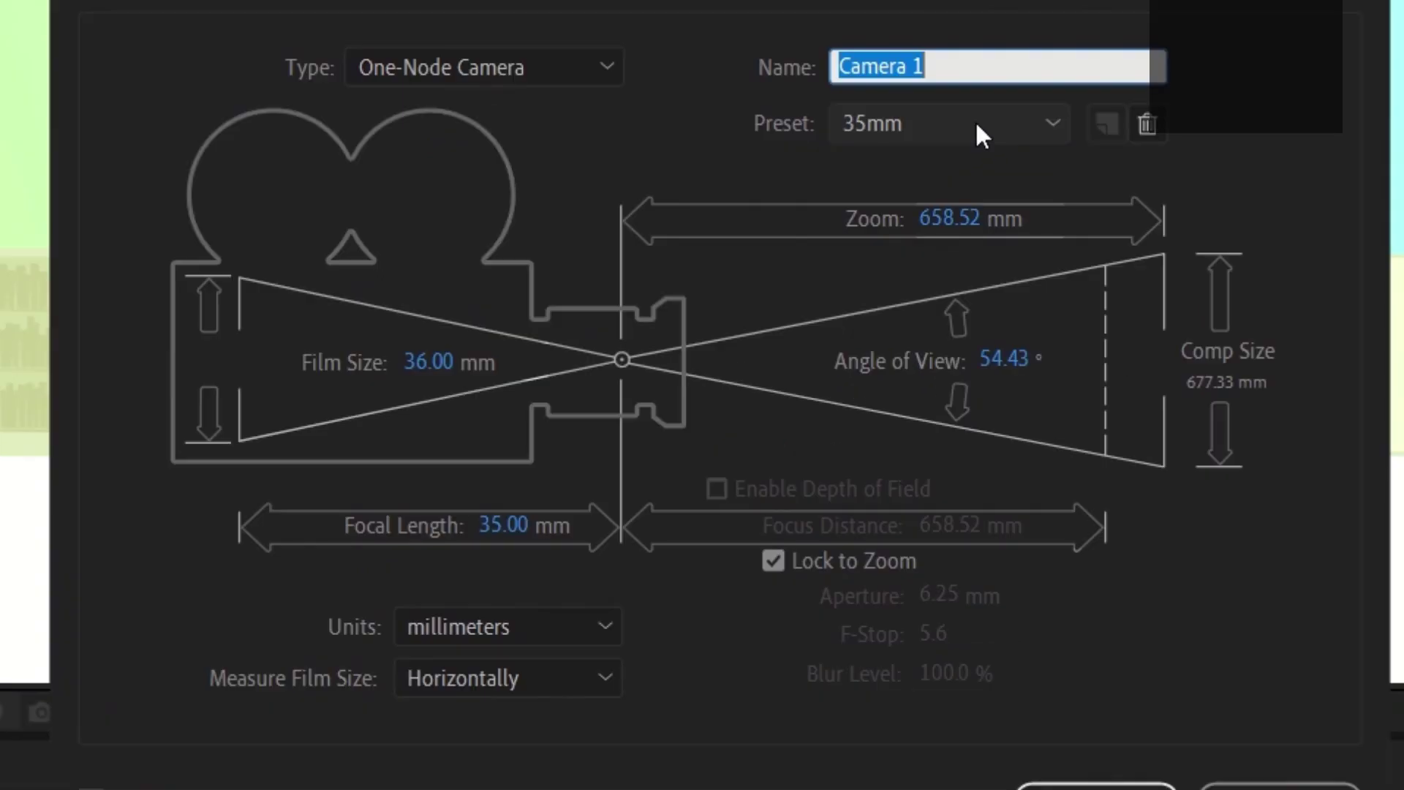
pyautogui.click(955, 128)
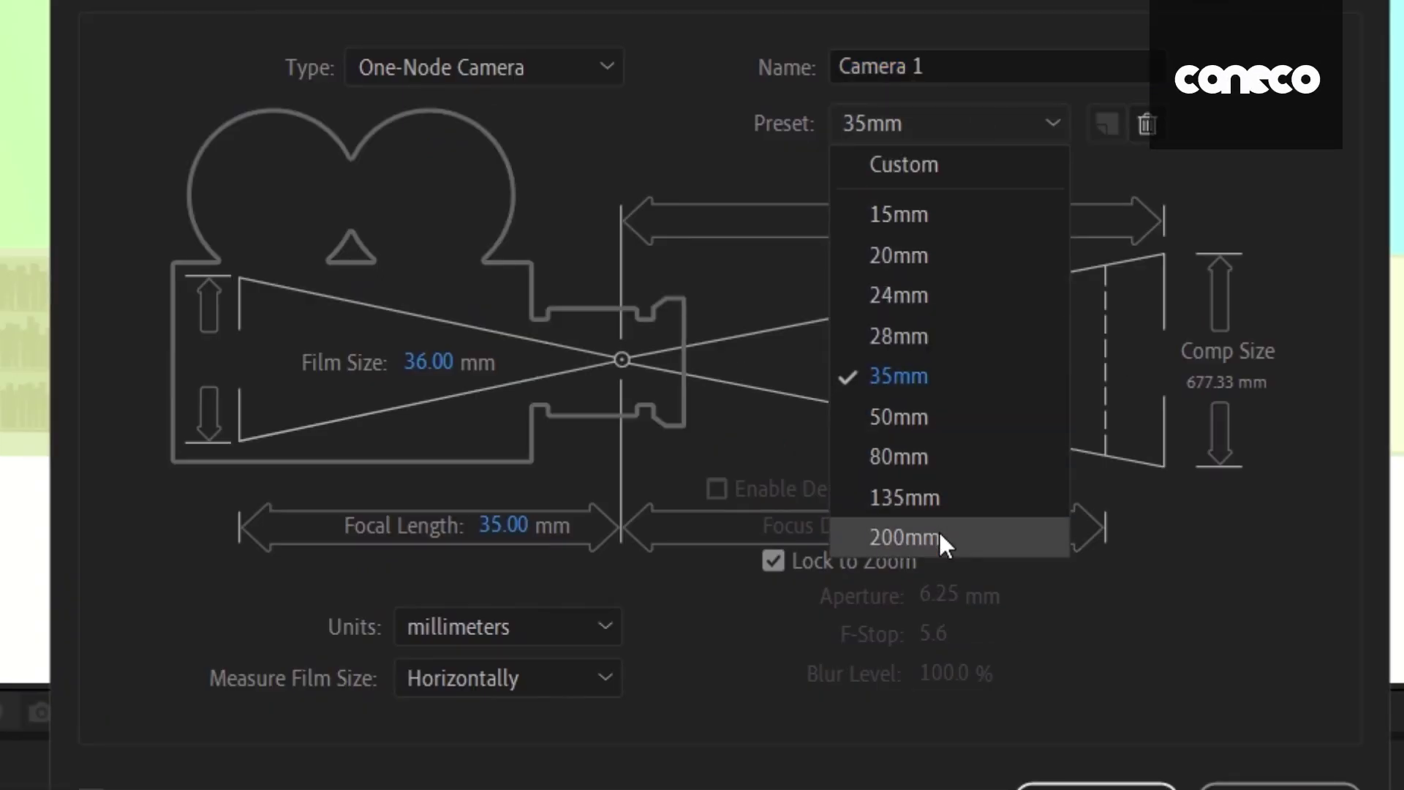
pyautogui.click(922, 379)
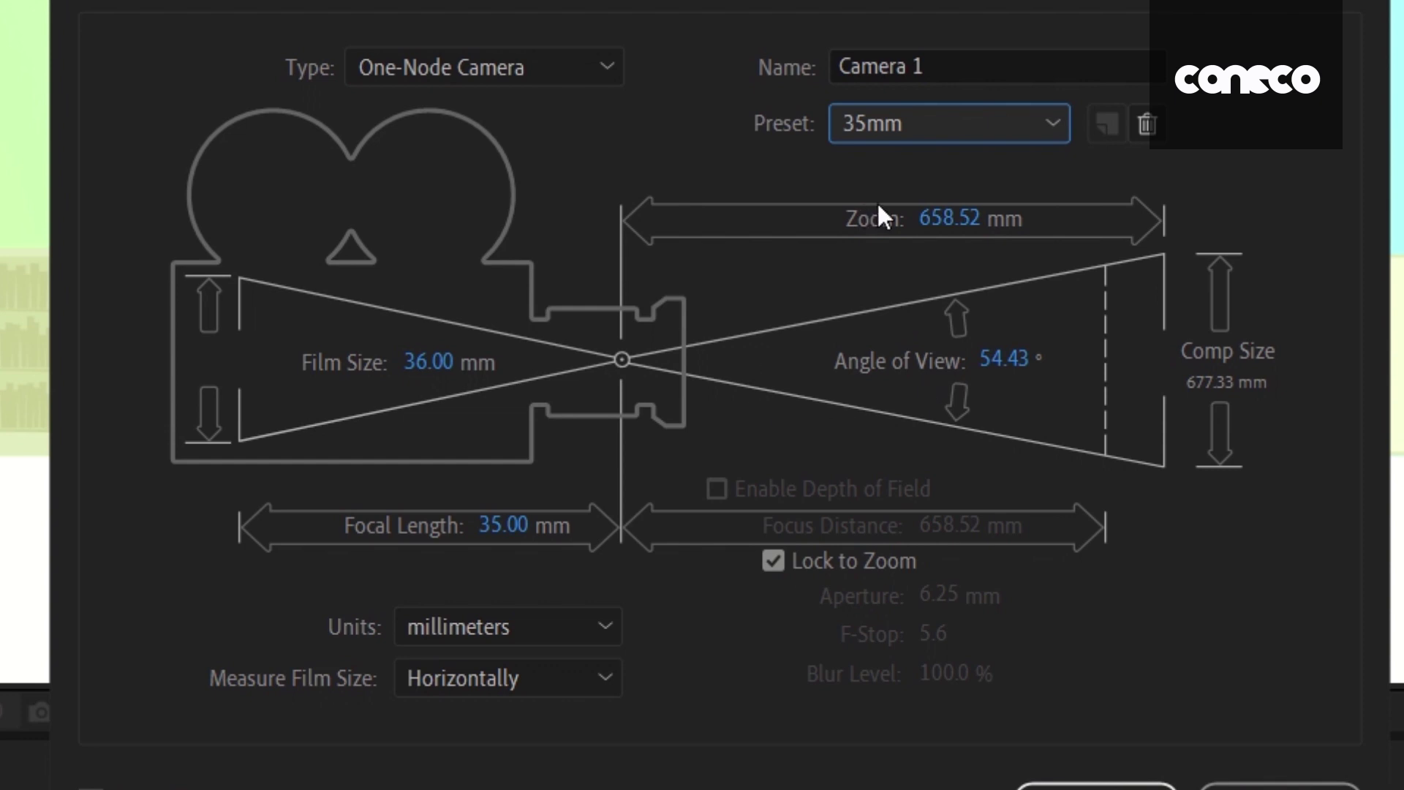
pyautogui.moveTo(949, 218); pyautogui.dragTo(972, 217)
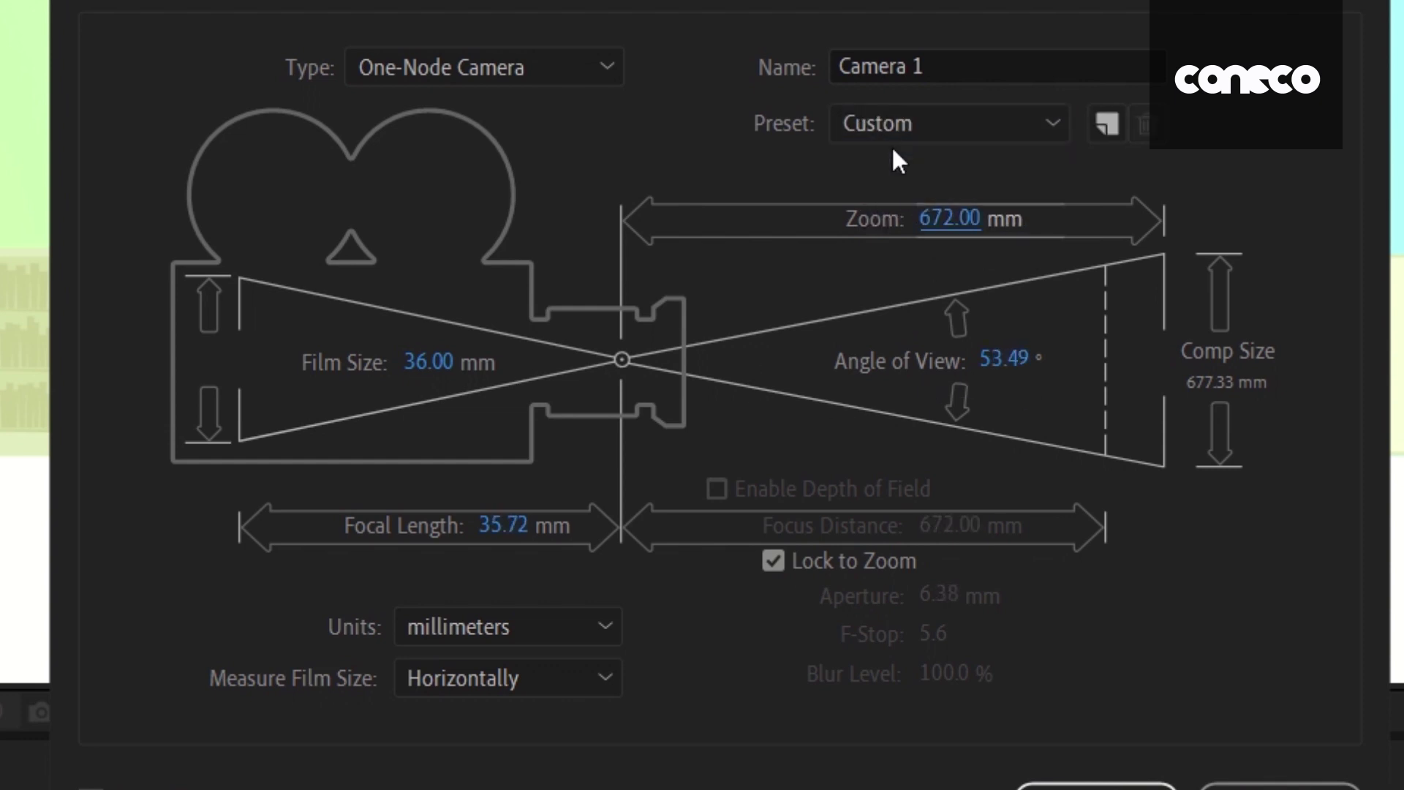
pyautogui.click(560, 65)
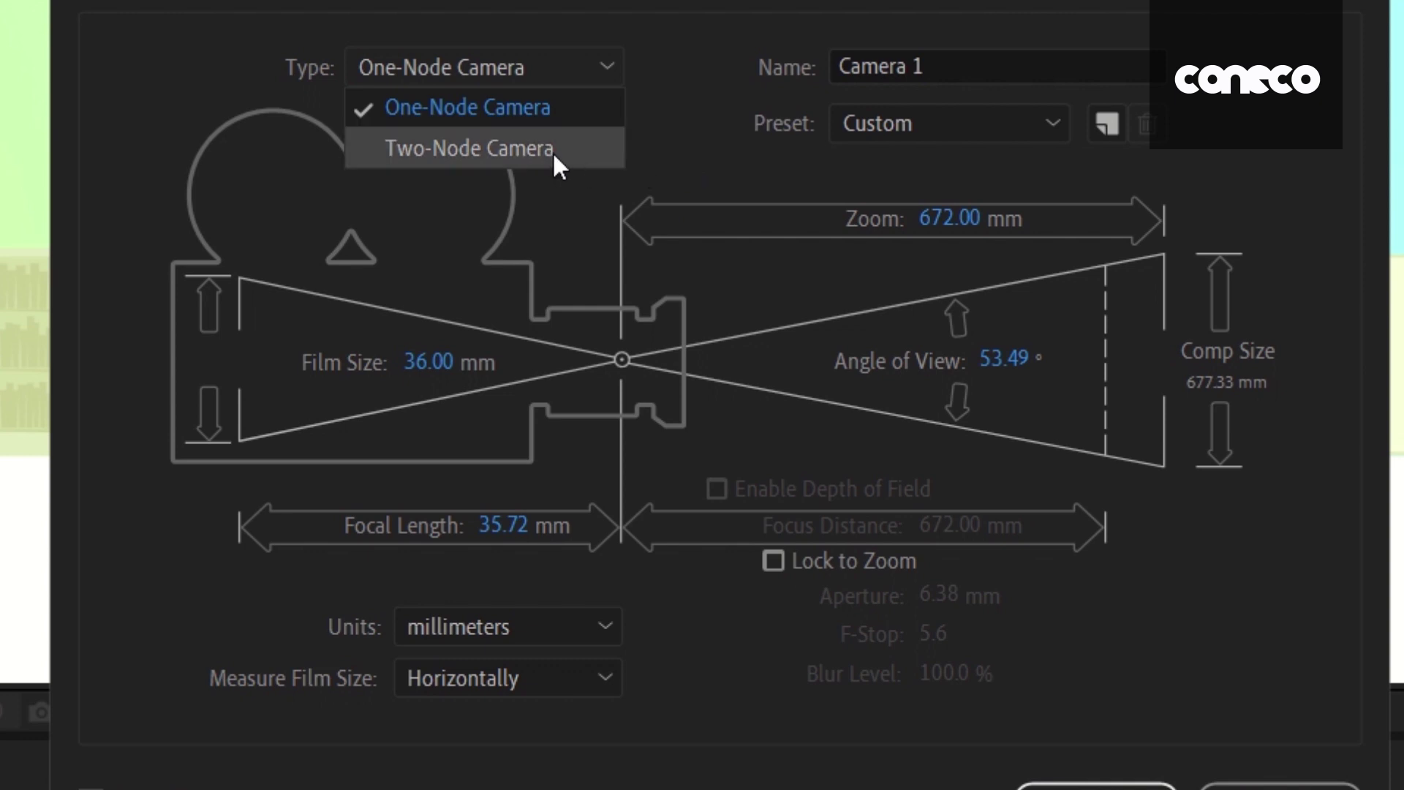
pyautogui.click(422, 73)
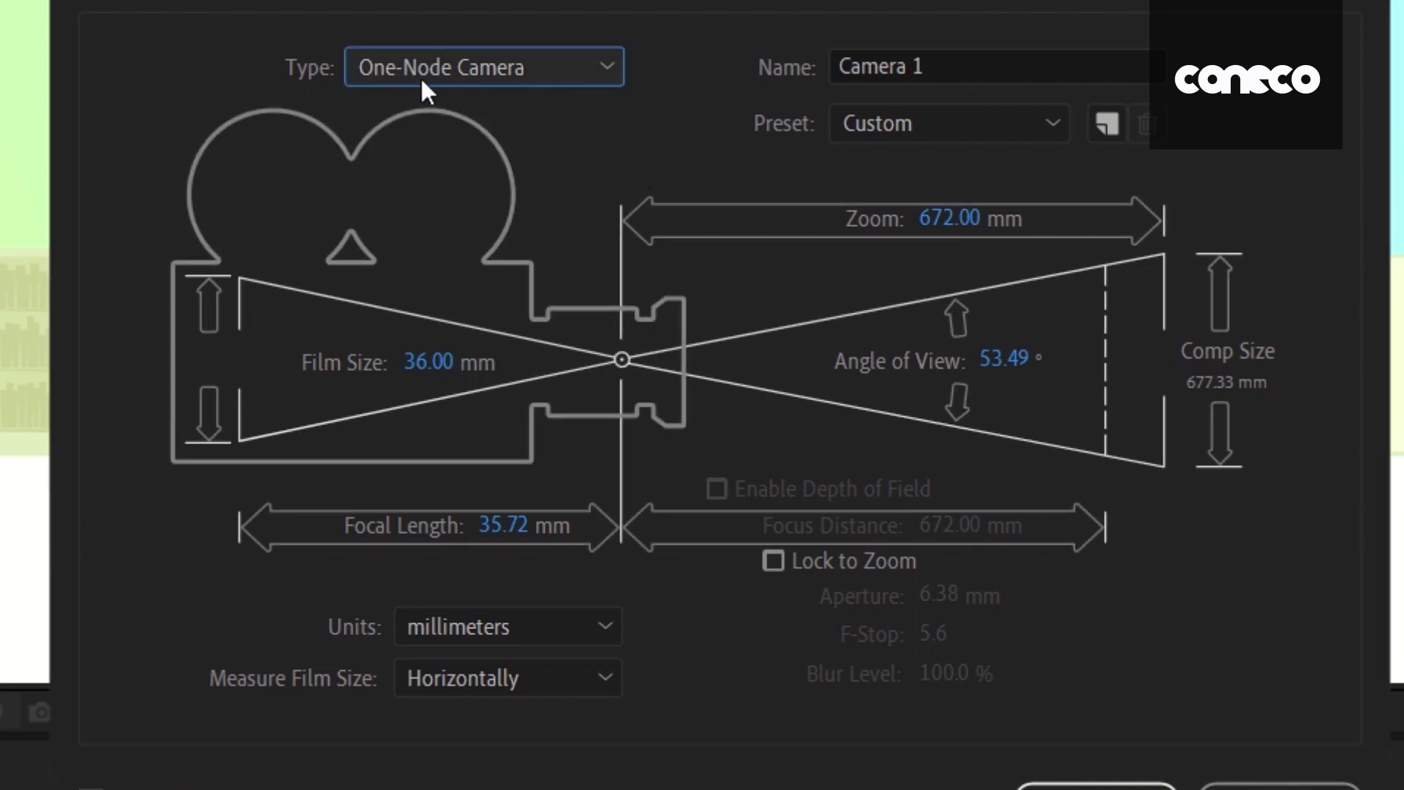
pyautogui.press('Return')
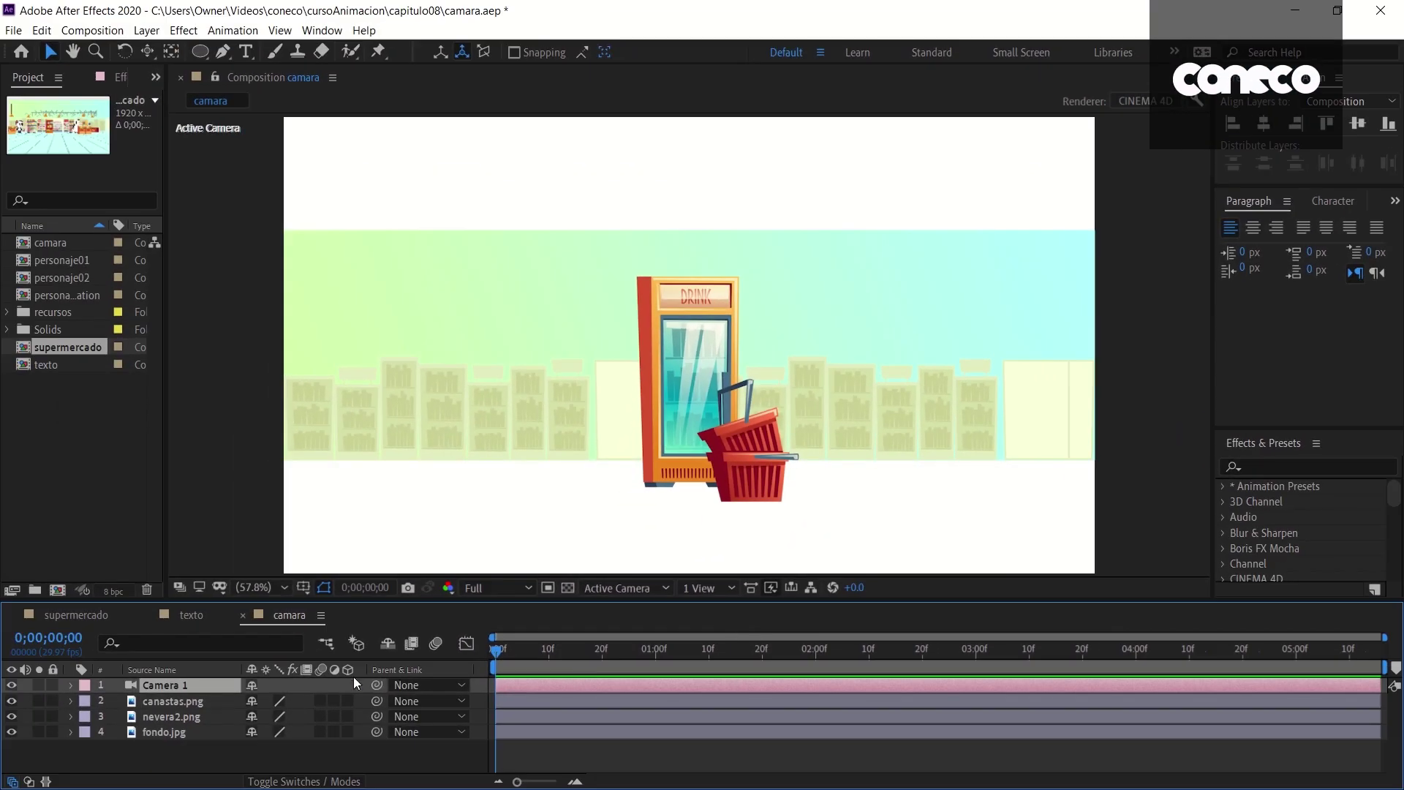
# View the scene through Camera 1 and orbit it so the fridge and background appear angled
pyautogui.click(621, 588)
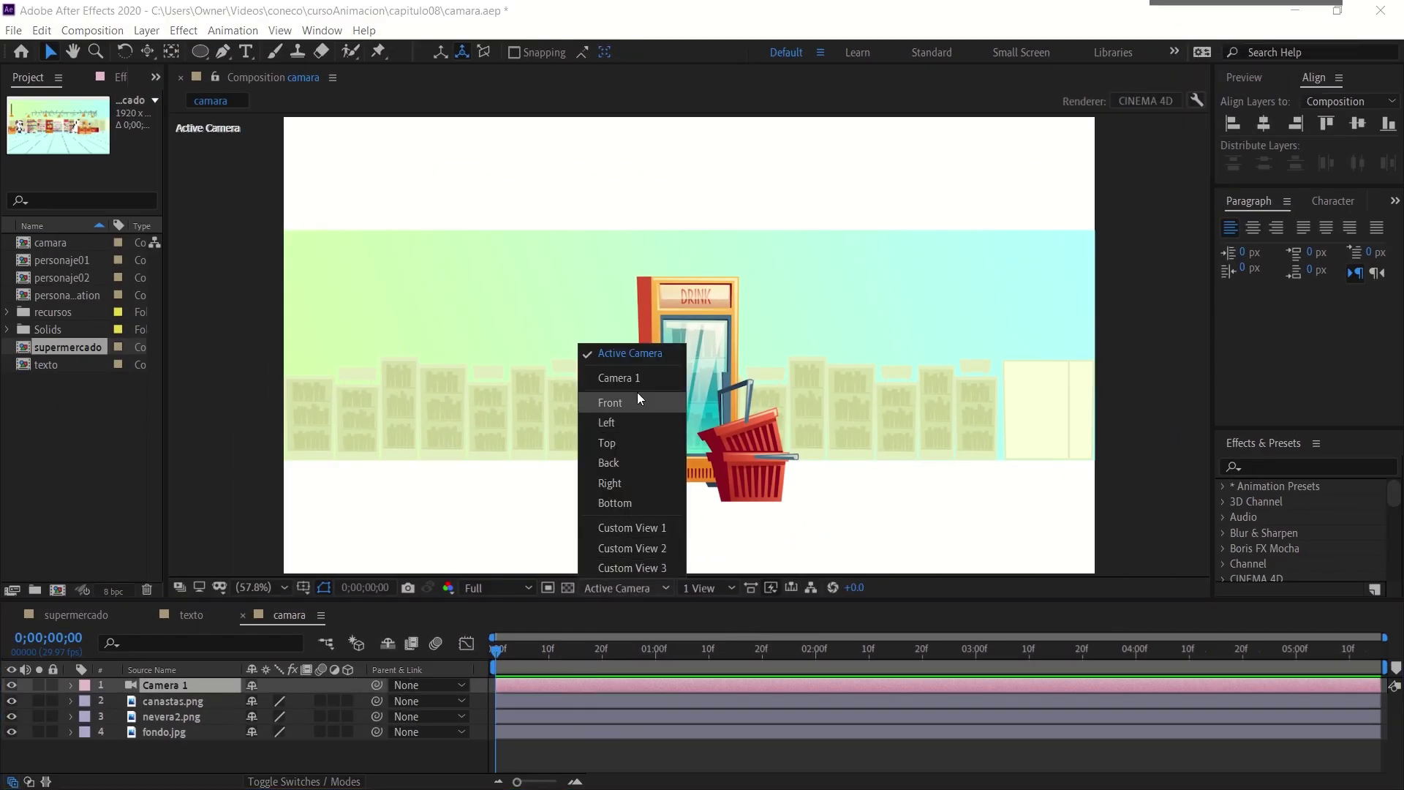
pyautogui.click(639, 379)
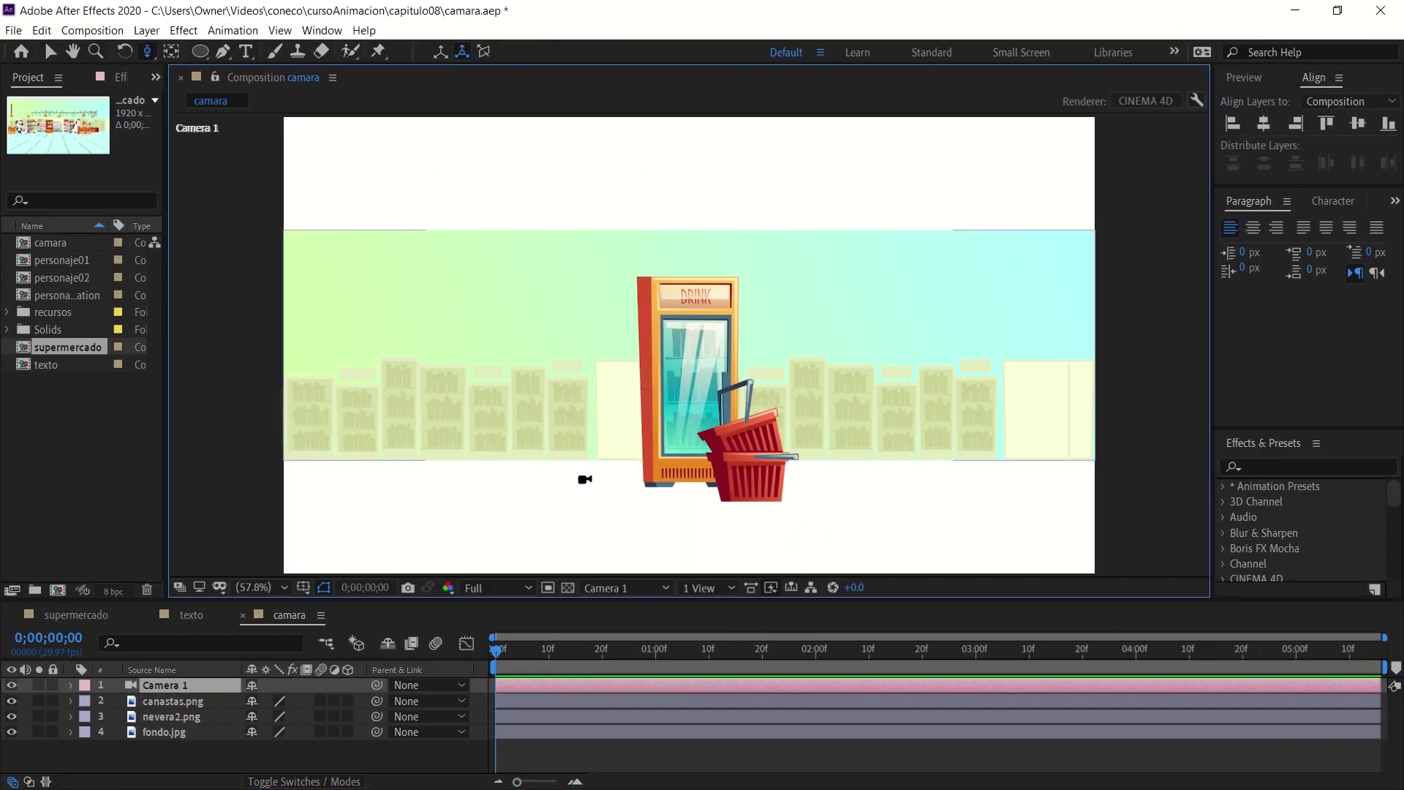
pyautogui.press('c')
pyautogui.moveTo(705, 419)
pyautogui.mouseDown()
pyautogui.moveTo(739, 421)
pyautogui.moveTo(680, 417)
pyautogui.mouseUp()
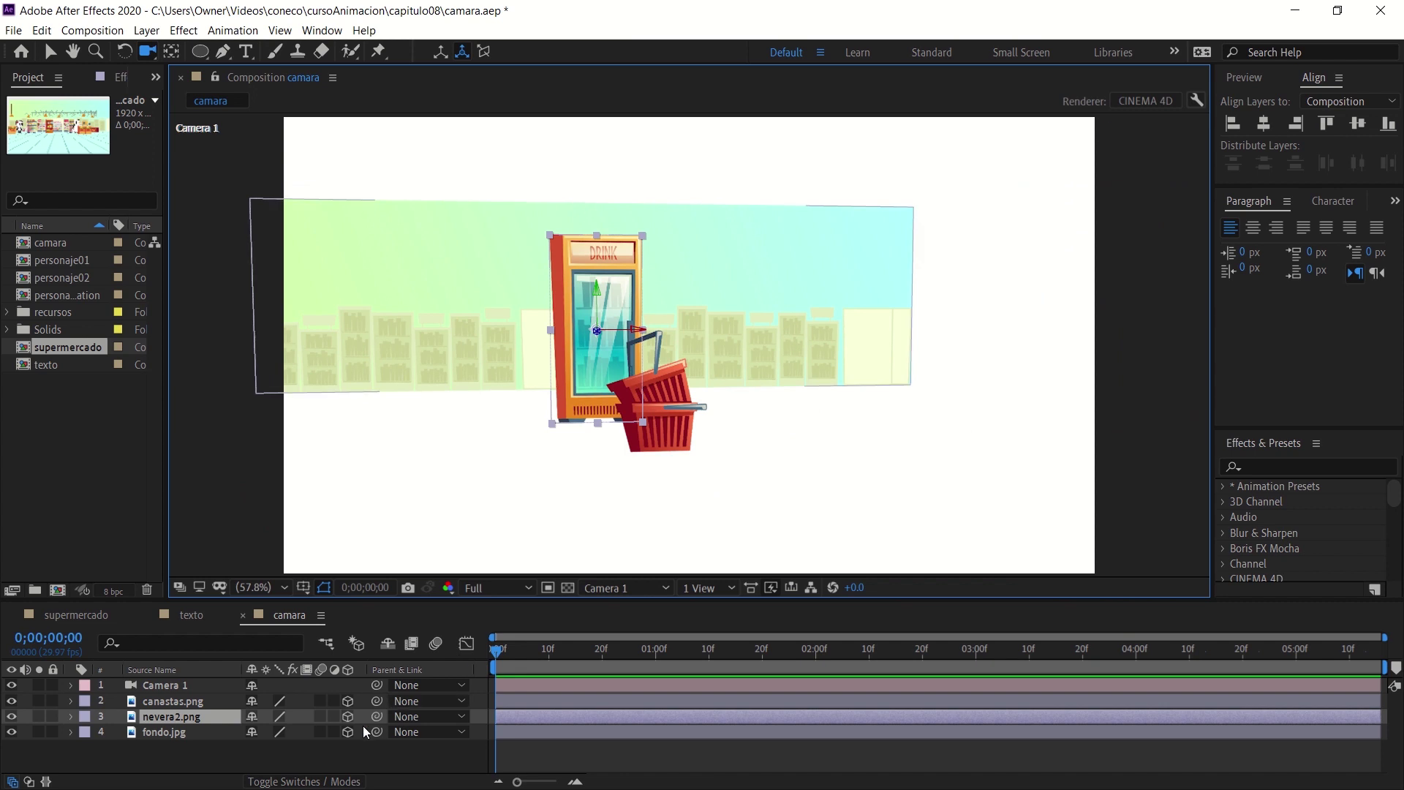
# Add a second one-node camera, Camera 2, to the camara composition
pyautogui.rightClick(350, 756)
pyautogui.moveTo(470, 587)
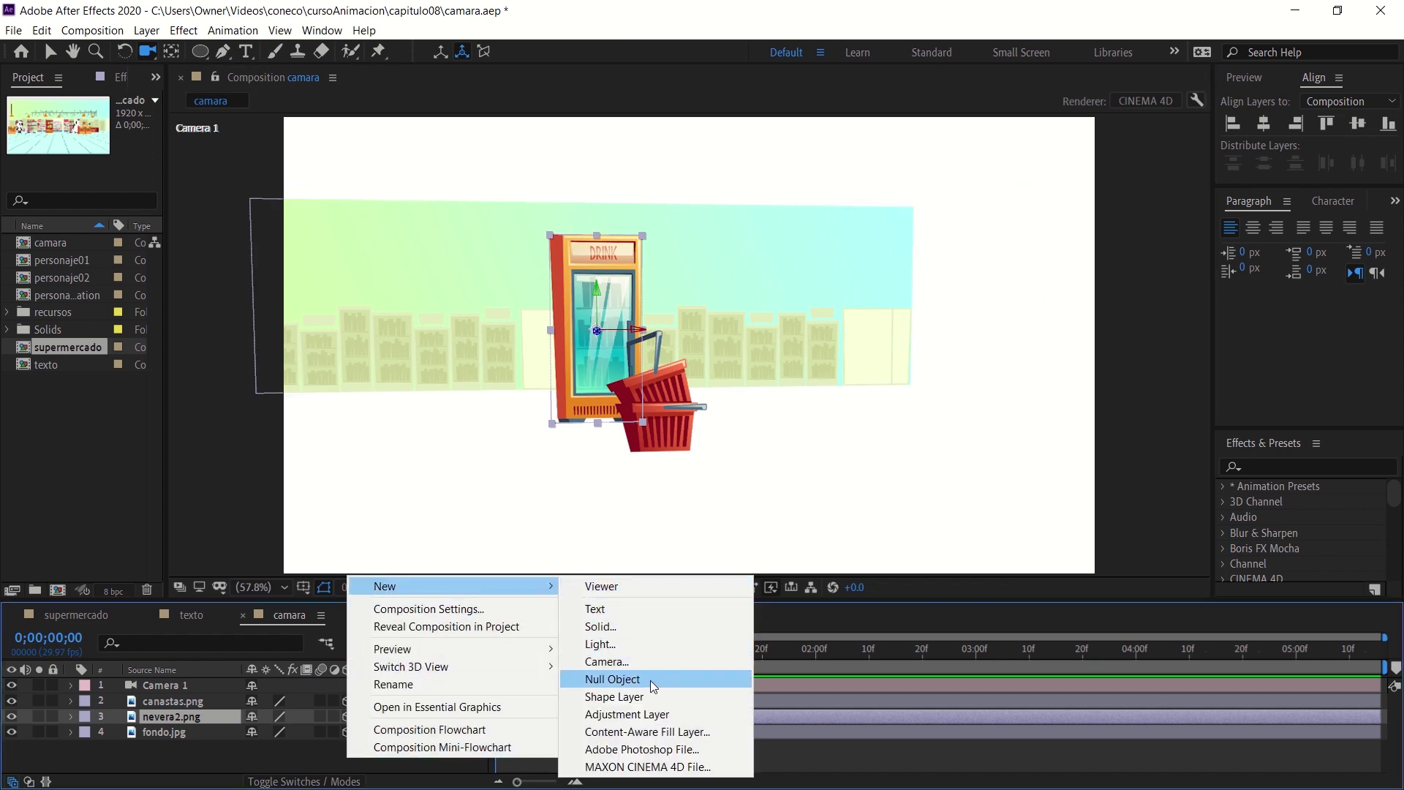
pyautogui.click(650, 661)
pyautogui.click(630, 267)
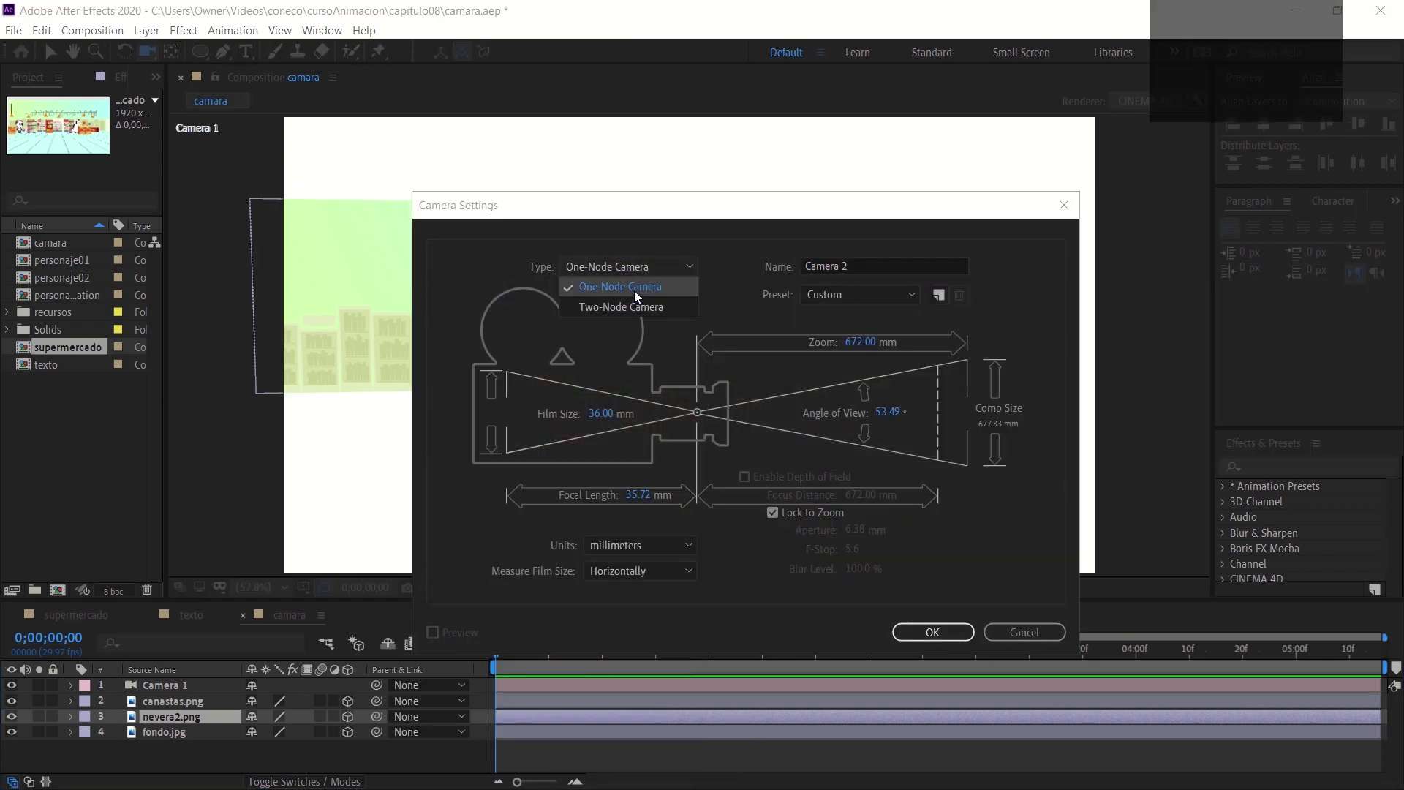
pyautogui.click(634, 291)
pyautogui.click(917, 632)
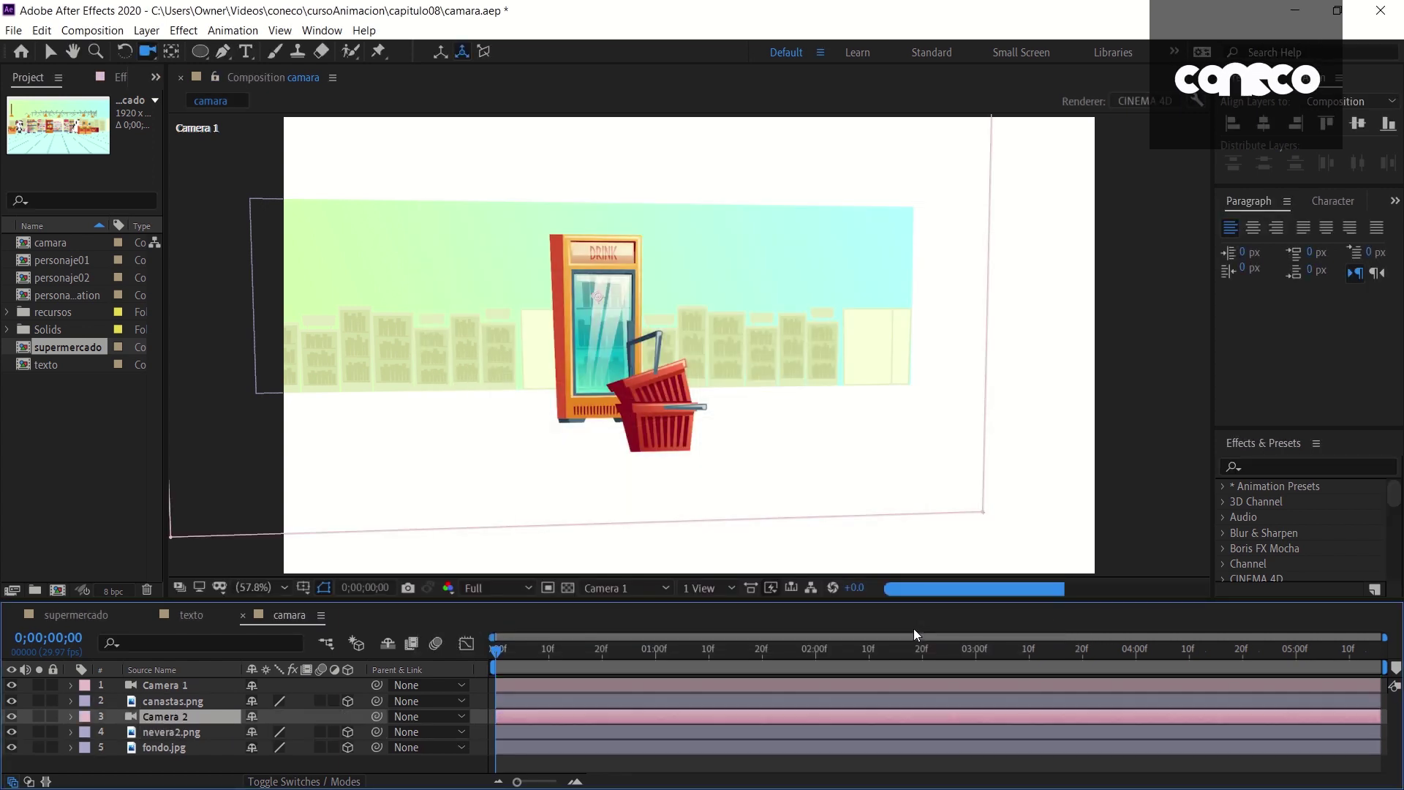
# View the supermarket scene through Camera 2 and orbit it to a rotated angle
pyautogui.click(626, 588)
pyautogui.click(626, 402)
pyautogui.moveTo(588, 486)
pyautogui.mouseDown()
pyautogui.moveTo(610, 506)
pyautogui.moveTo(575, 487)
pyautogui.moveTo(585, 497)
pyautogui.mouseUp()
pyautogui.click(707, 588)
# Switch to a 2 Views layout with the left view set to Top, zoomed out
pyautogui.click(743, 633)
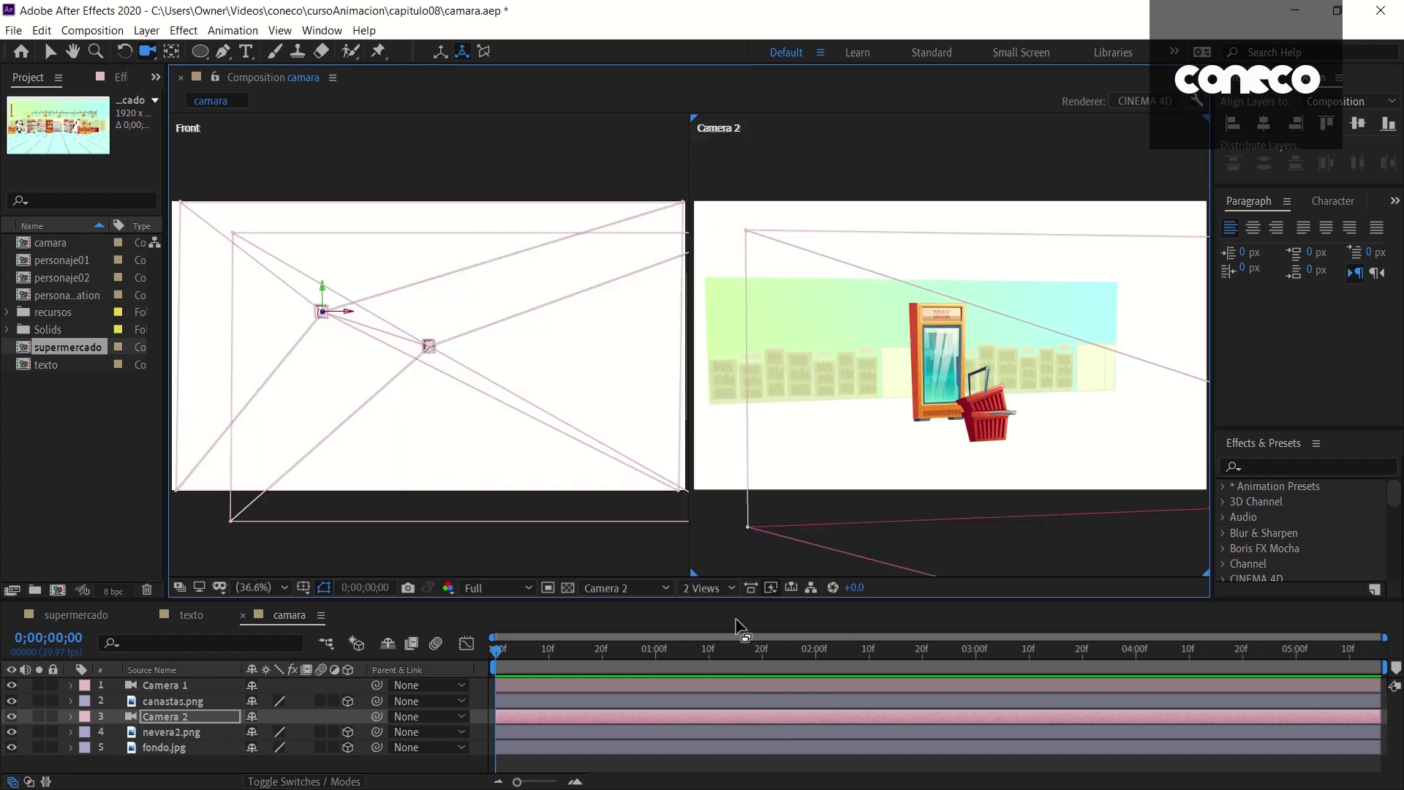
pyautogui.press('v')
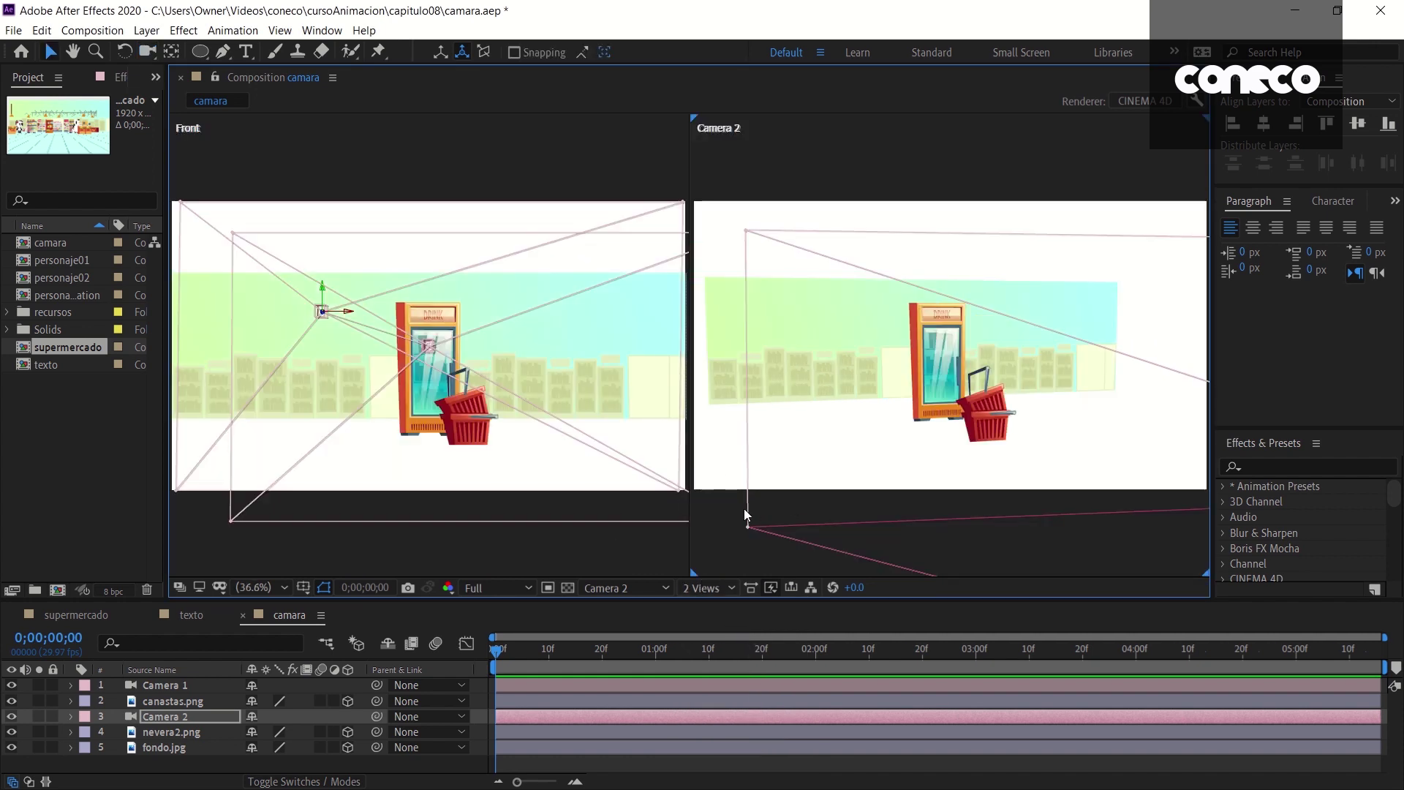
pyautogui.click(778, 504)
pyautogui.click(602, 513)
pyautogui.click(617, 588)
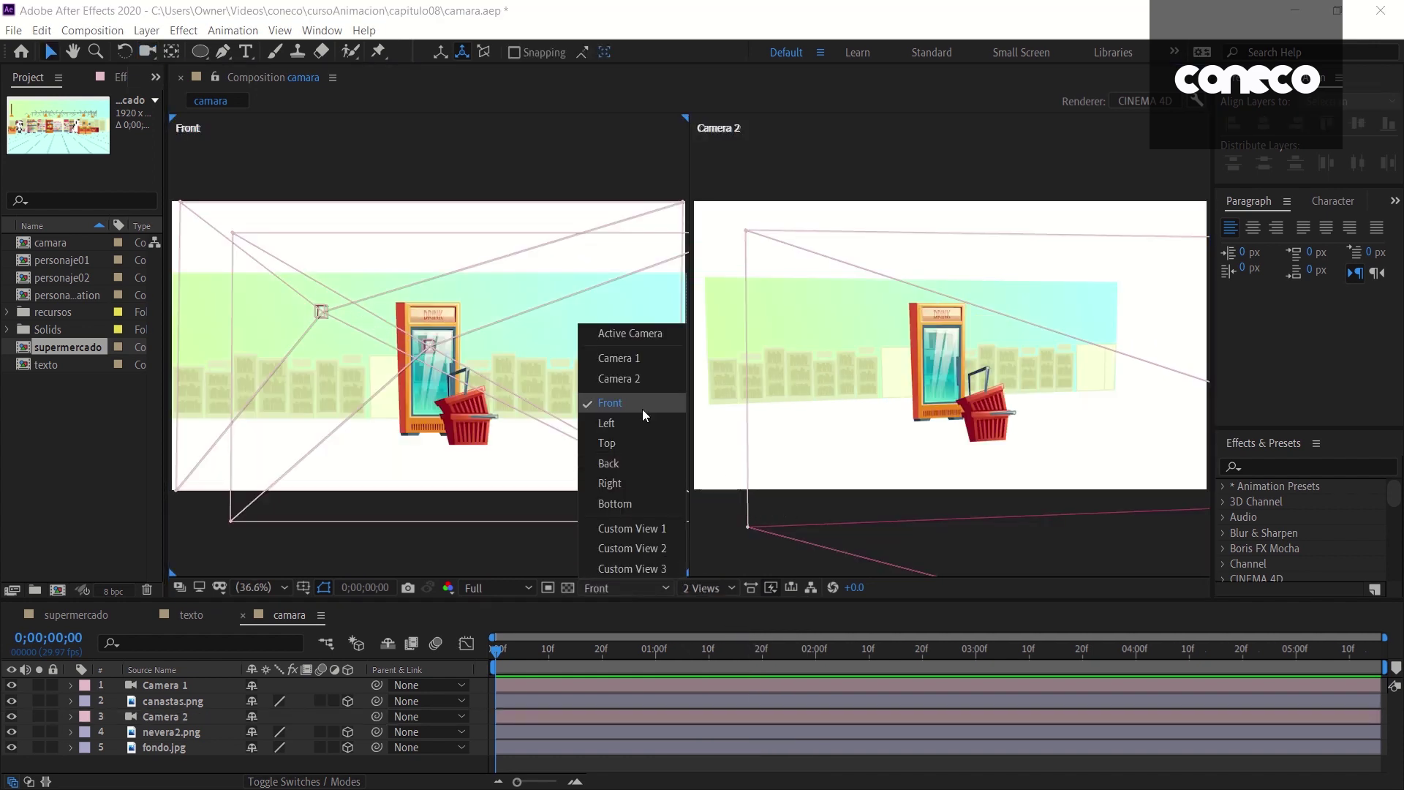
pyautogui.click(632, 444)
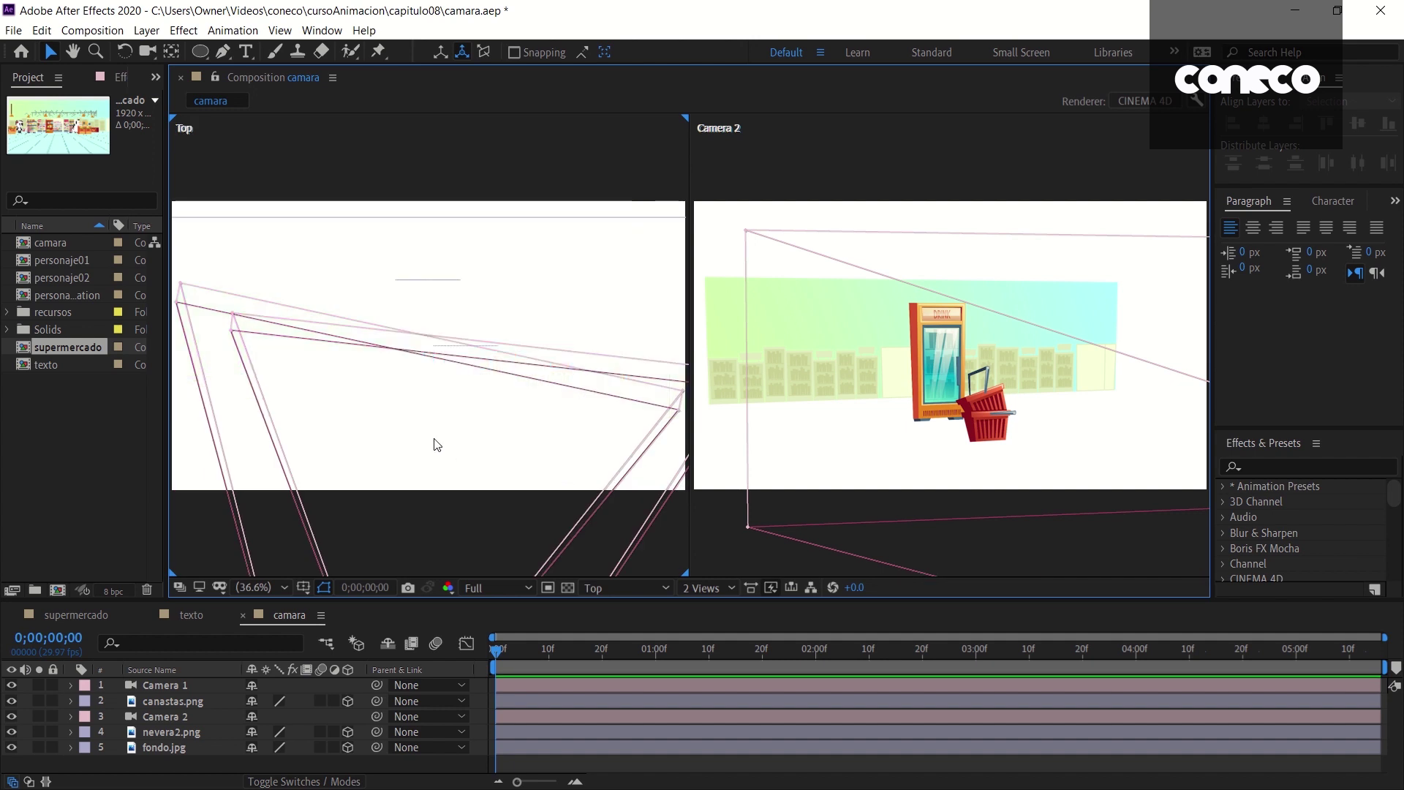
pyautogui.scroll(-1, 437, 444)
pyautogui.scroll(-3, 433, 437)
pyautogui.scroll(1, 433, 437)
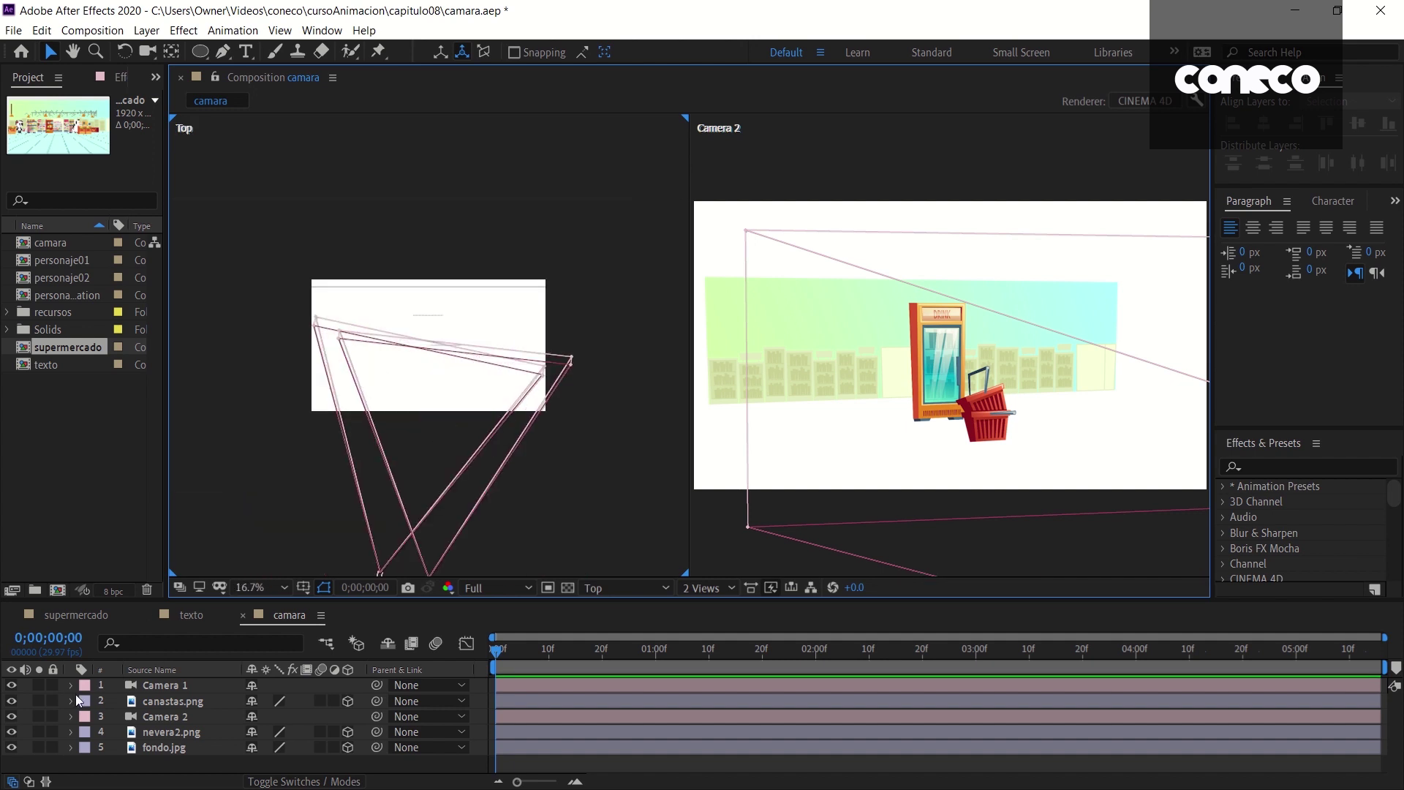
# Hide Camera 1, pan the Top view upward, and make the Camera 2 view active
pyautogui.click(11, 686)
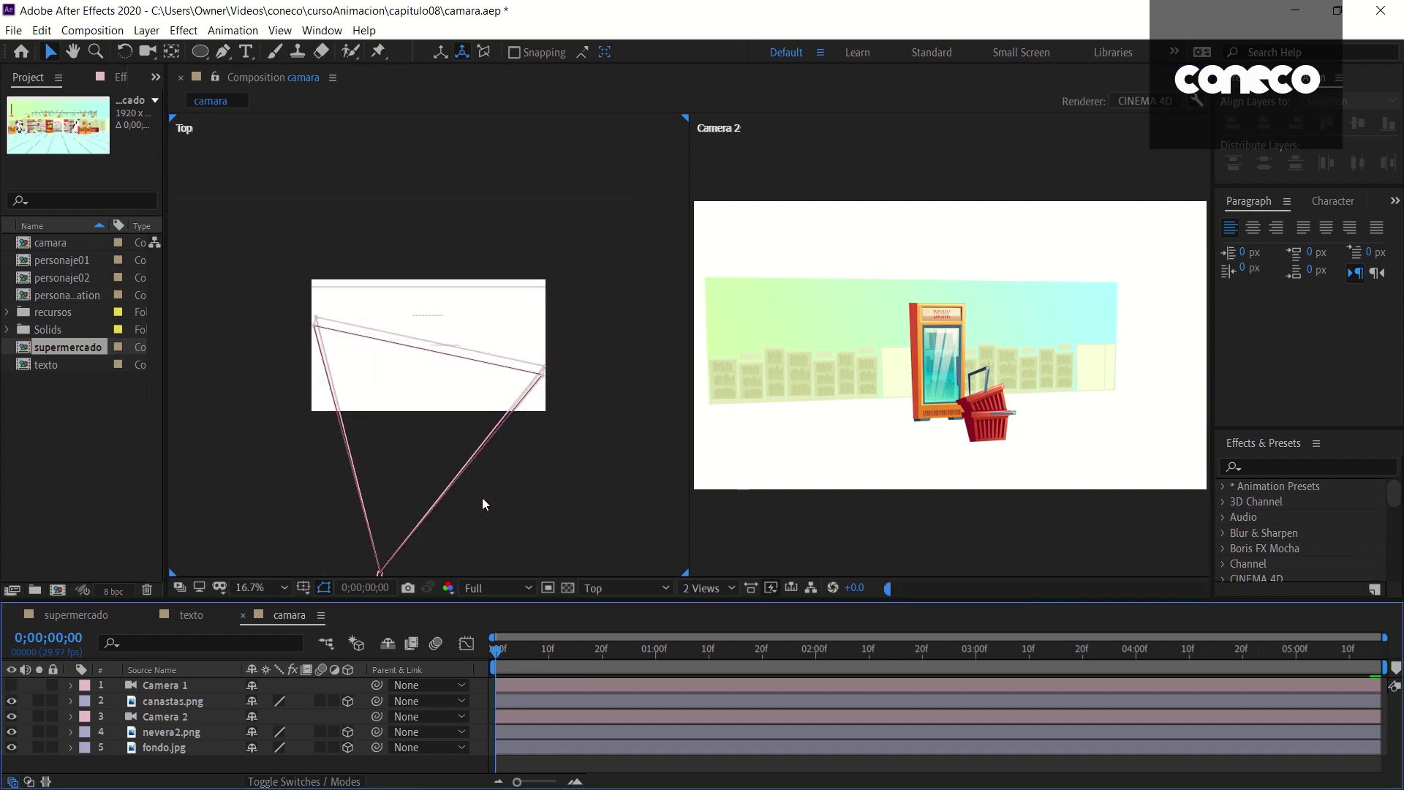
pyautogui.moveTo(481, 497); pyautogui.dragTo(502, 424)
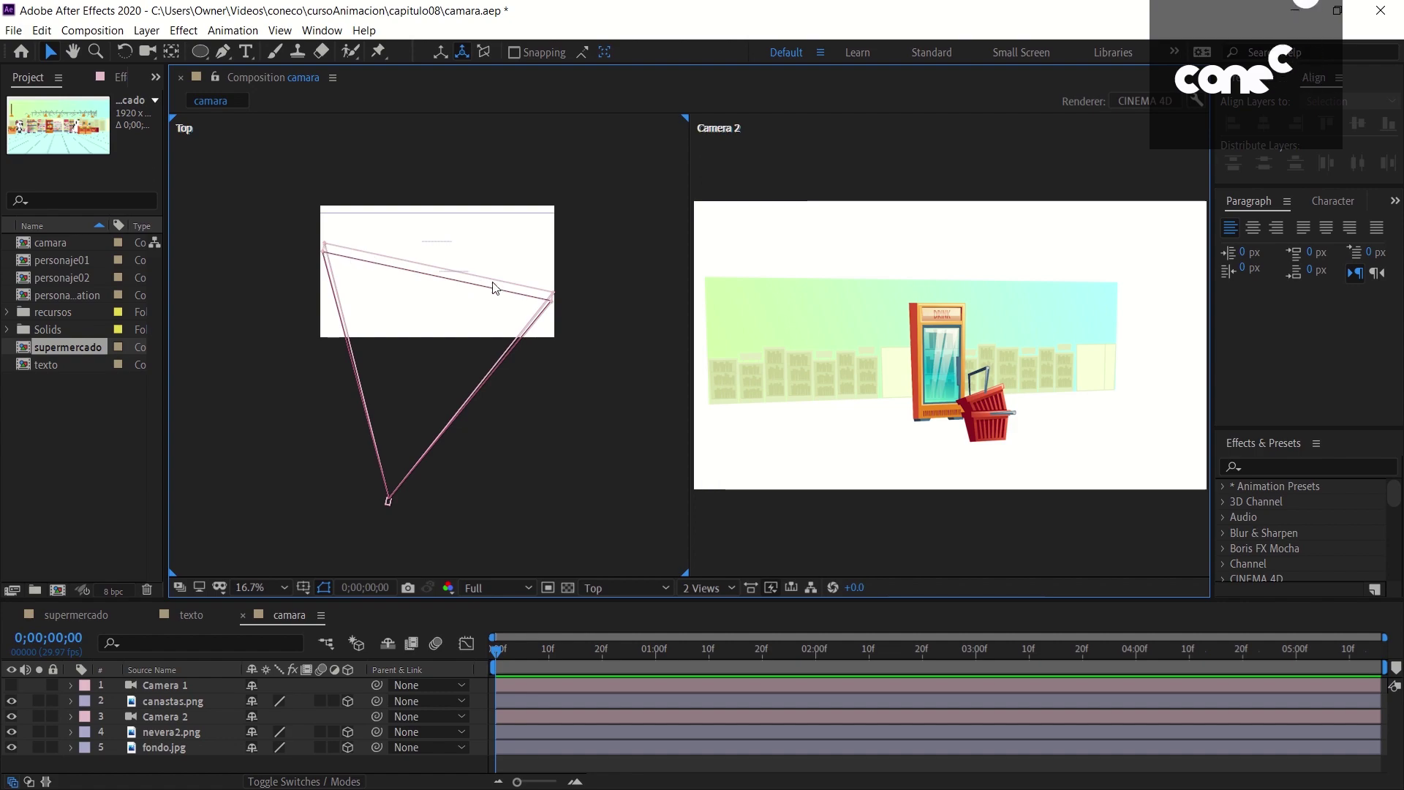
pyautogui.click(702, 346)
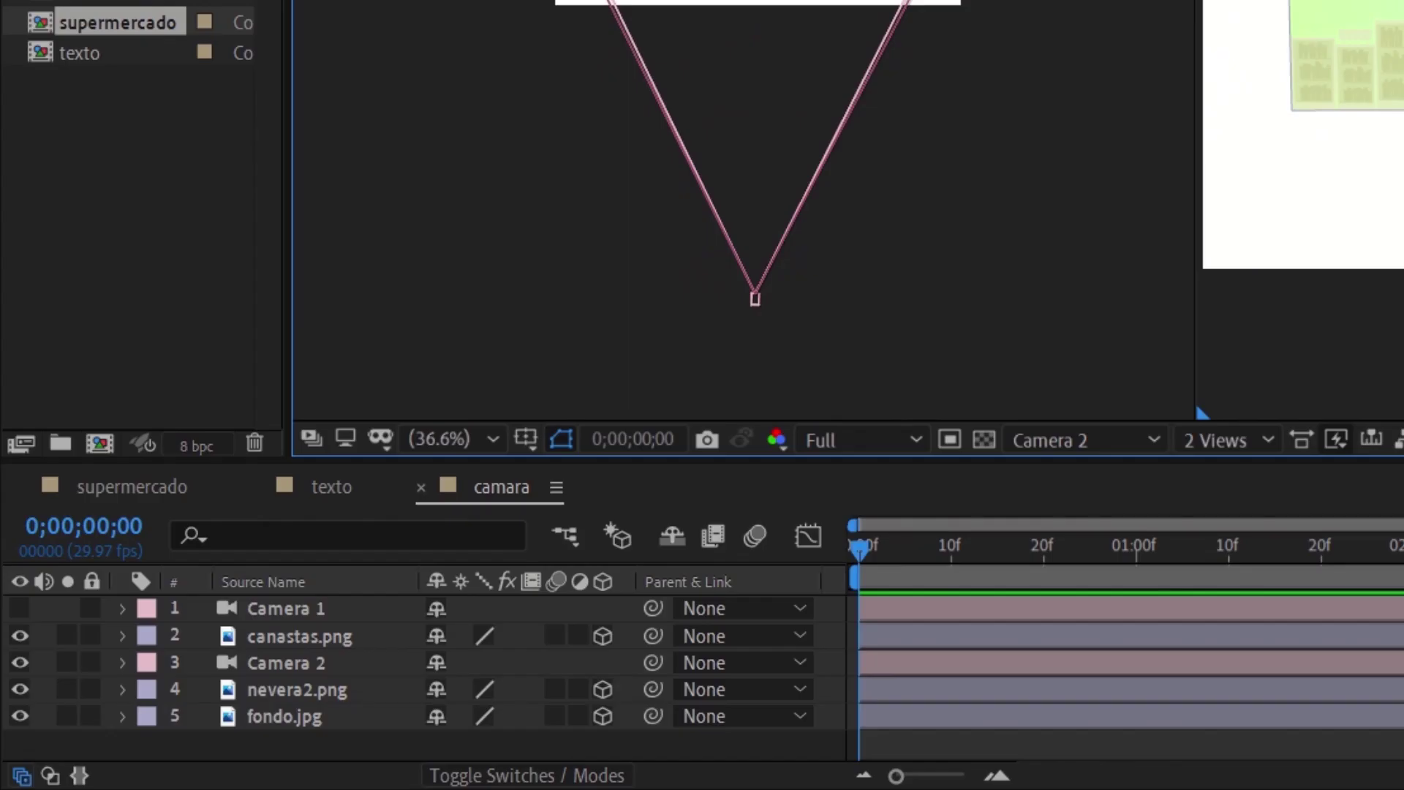
# Raise Camera 2's zoom to 3530.9 pixels, turn Depth of Field on, and open renderer settings
pyautogui.click(122, 660)
pyautogui.scroll(-1, 200, 694)
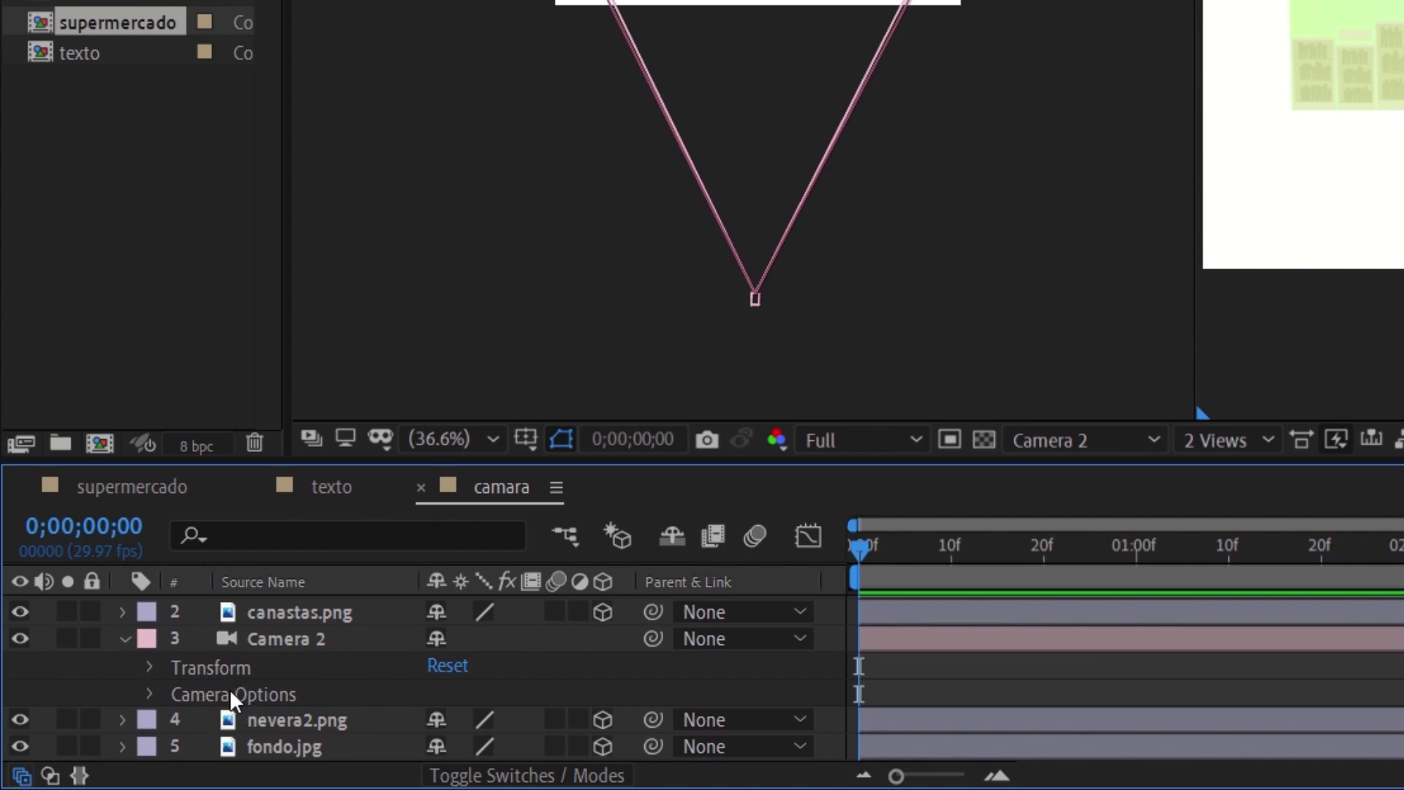
pyautogui.click(149, 694)
pyautogui.scroll(-3, 330, 674)
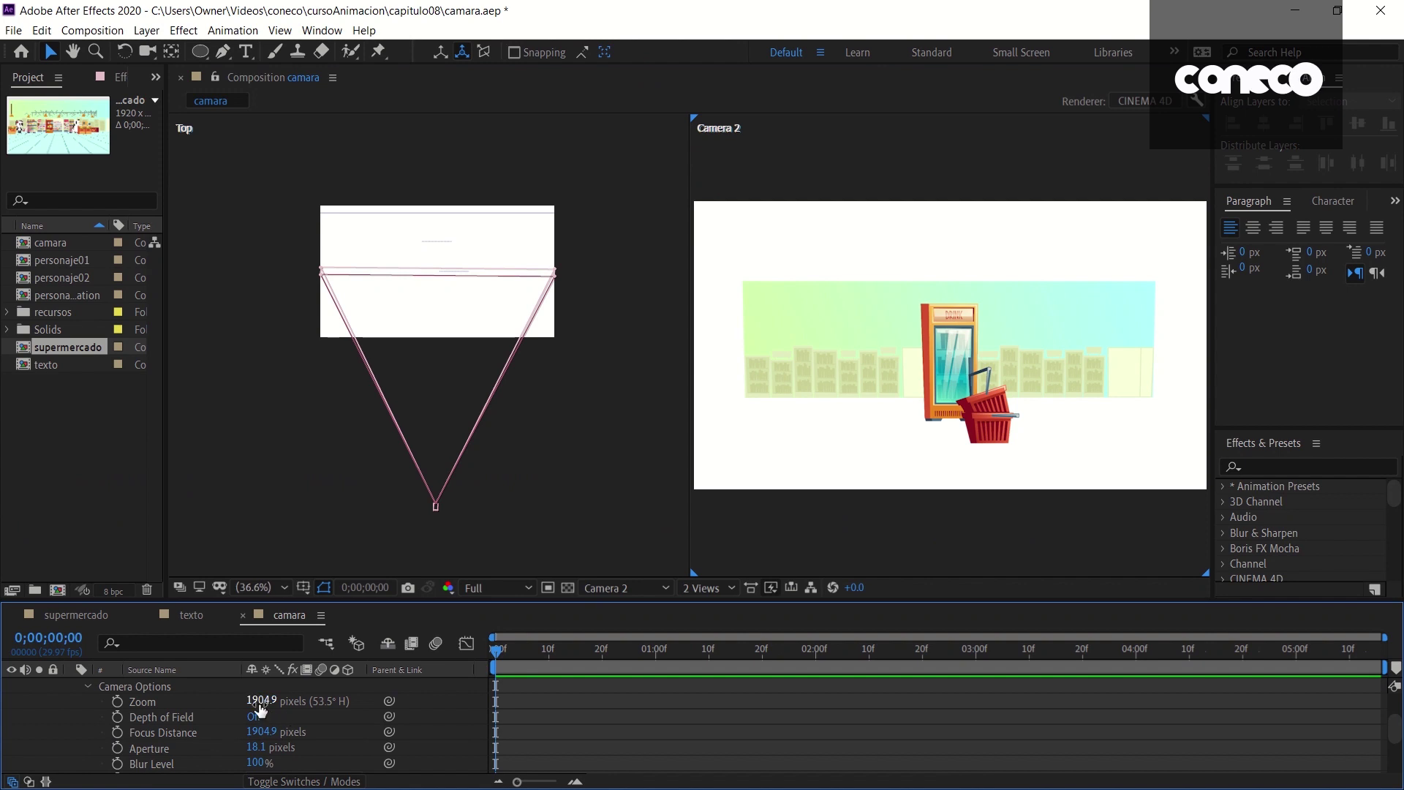
pyautogui.moveTo(260, 701); pyautogui.dragTo(1322, 709)
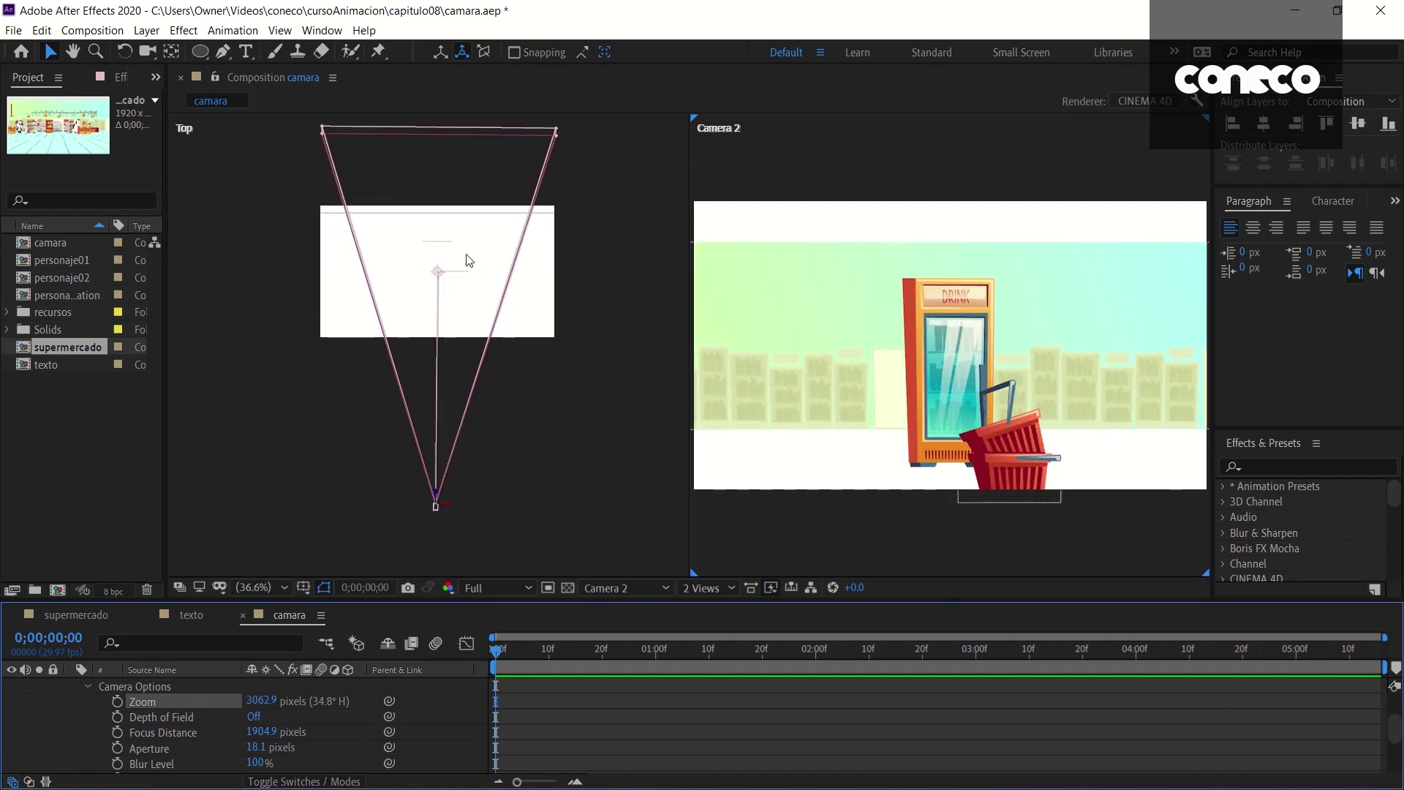
pyautogui.scroll(1, 187, 741)
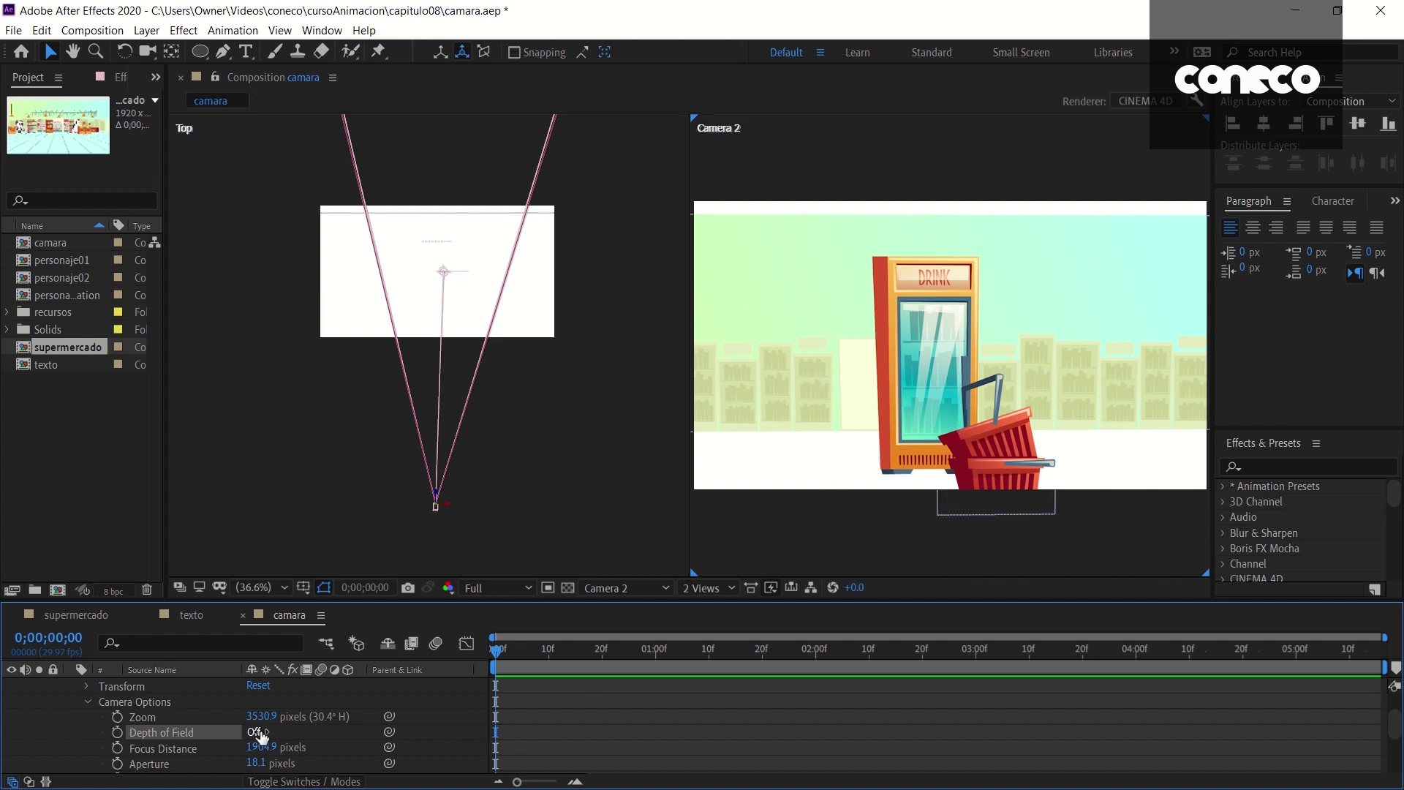
pyautogui.click(254, 733)
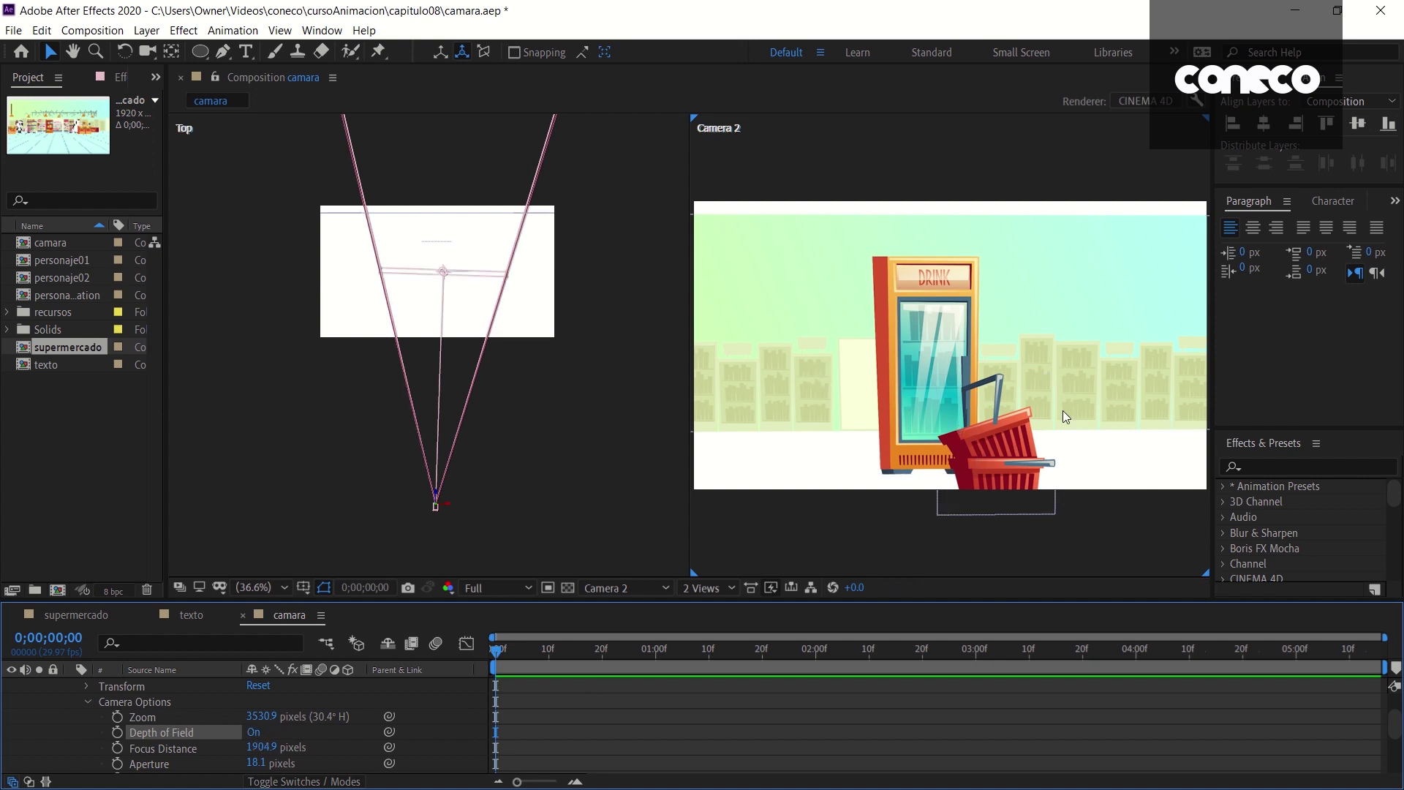
pyautogui.click(1149, 108)
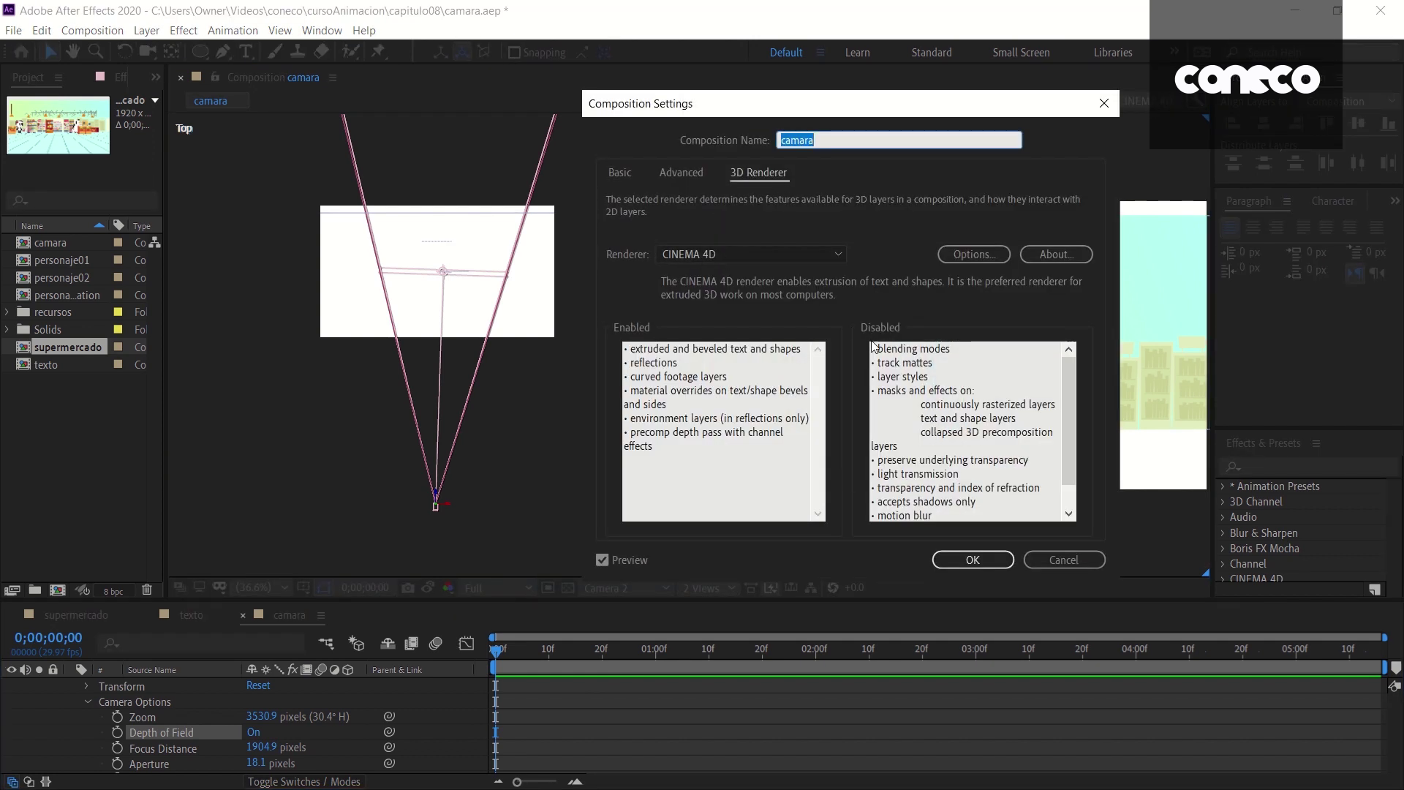
# Check CINEMA 4D's disabled depth-of-field feature, then switch the composition renderer to Classic 3D
pyautogui.click(922, 398)
pyautogui.scroll(-1, 922, 398)
pyautogui.moveTo(978, 502); pyautogui.dragTo(872, 505)
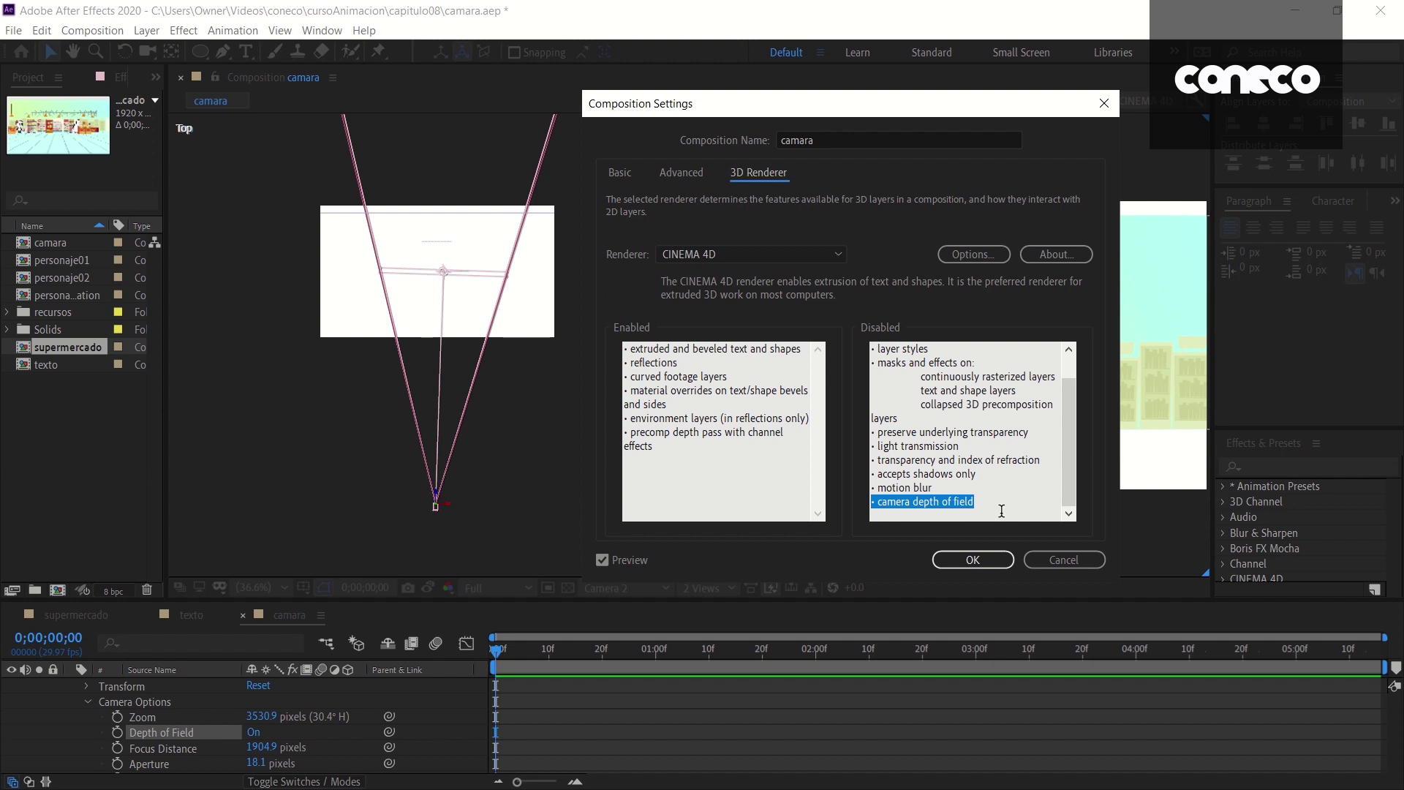
pyautogui.moveTo(949, 102); pyautogui.dragTo(605, 105)
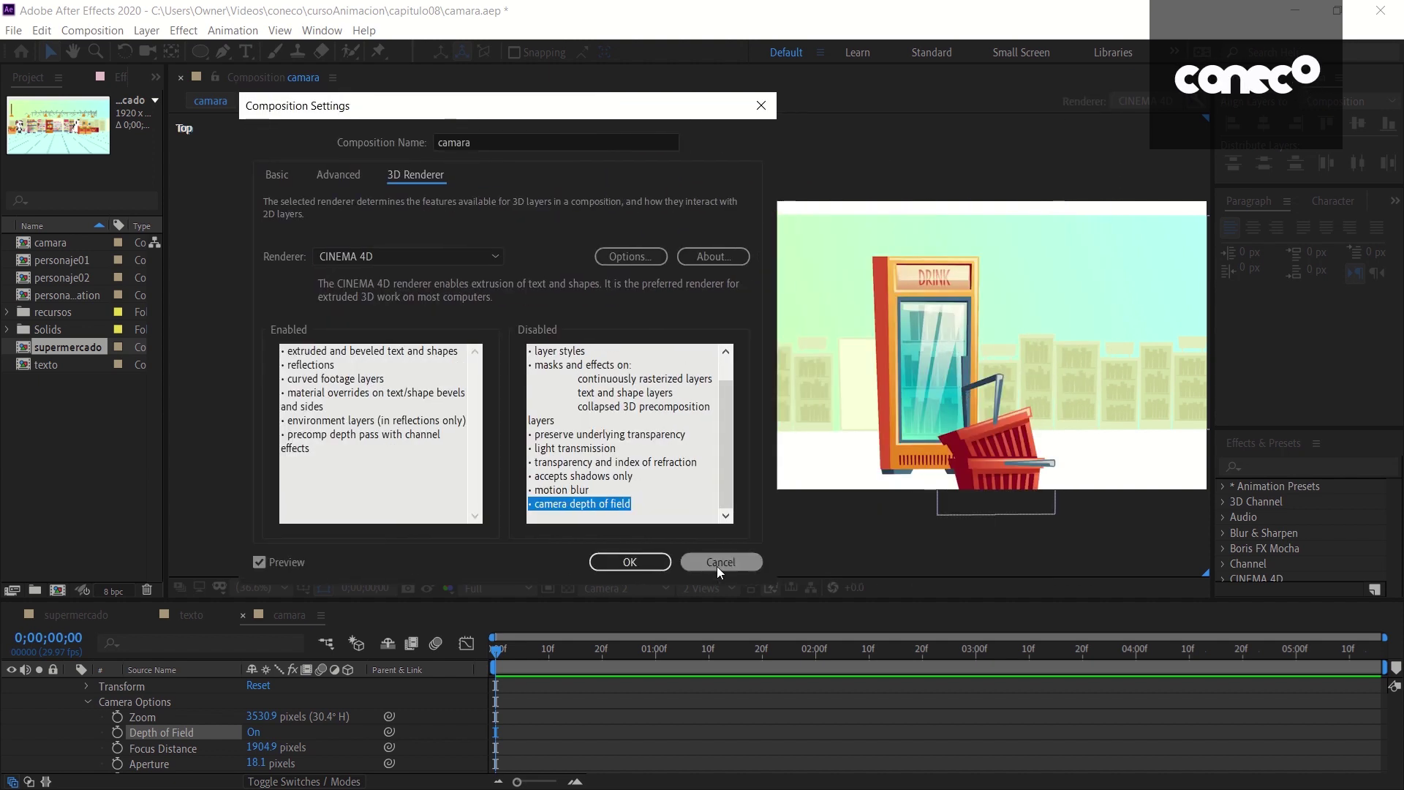
pyautogui.click(461, 258)
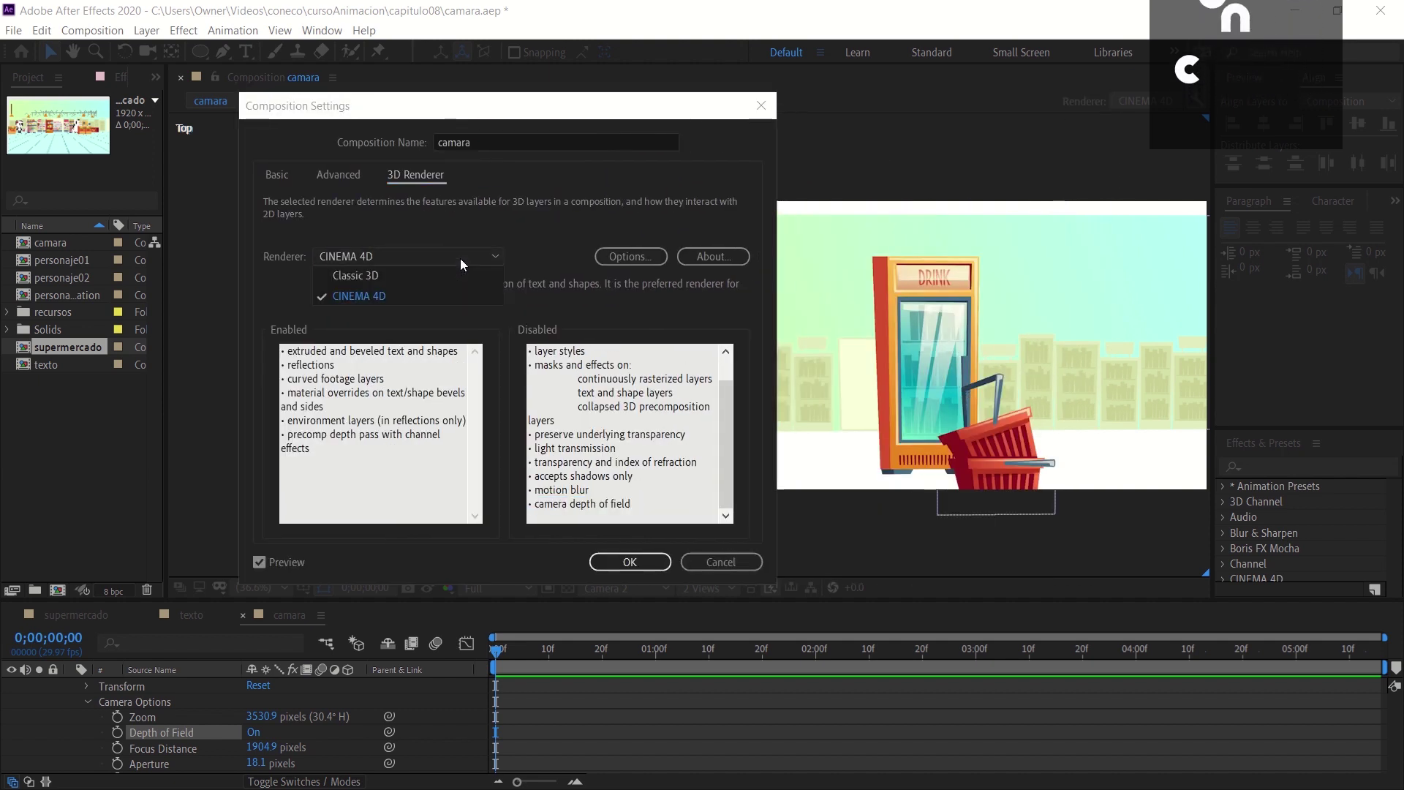
pyautogui.click(356, 275)
pyautogui.click(642, 561)
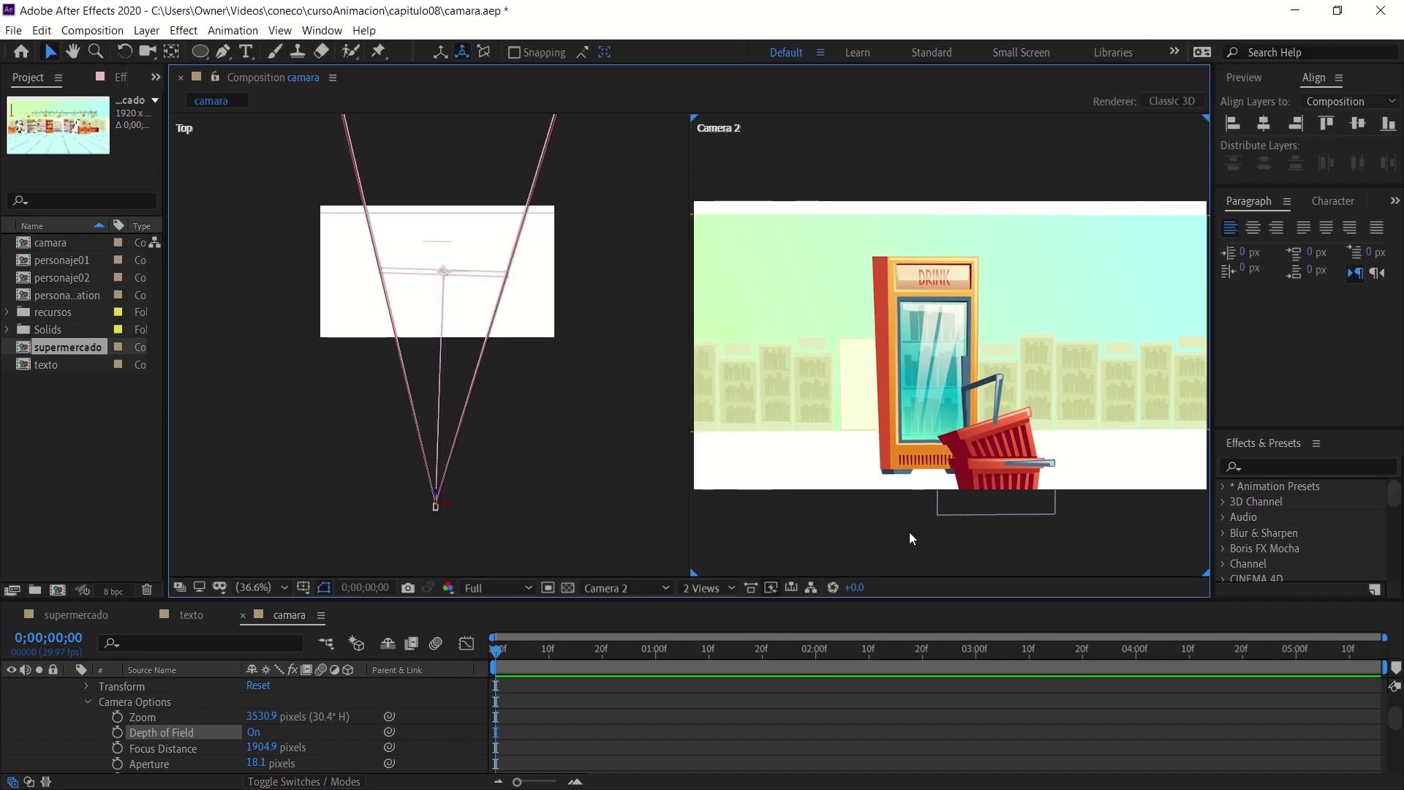
# Show only the Camera 2 view and set its focus distance to 100, 1000, then 757 pixels
pyautogui.click(683, 591)
pyautogui.click(726, 612)
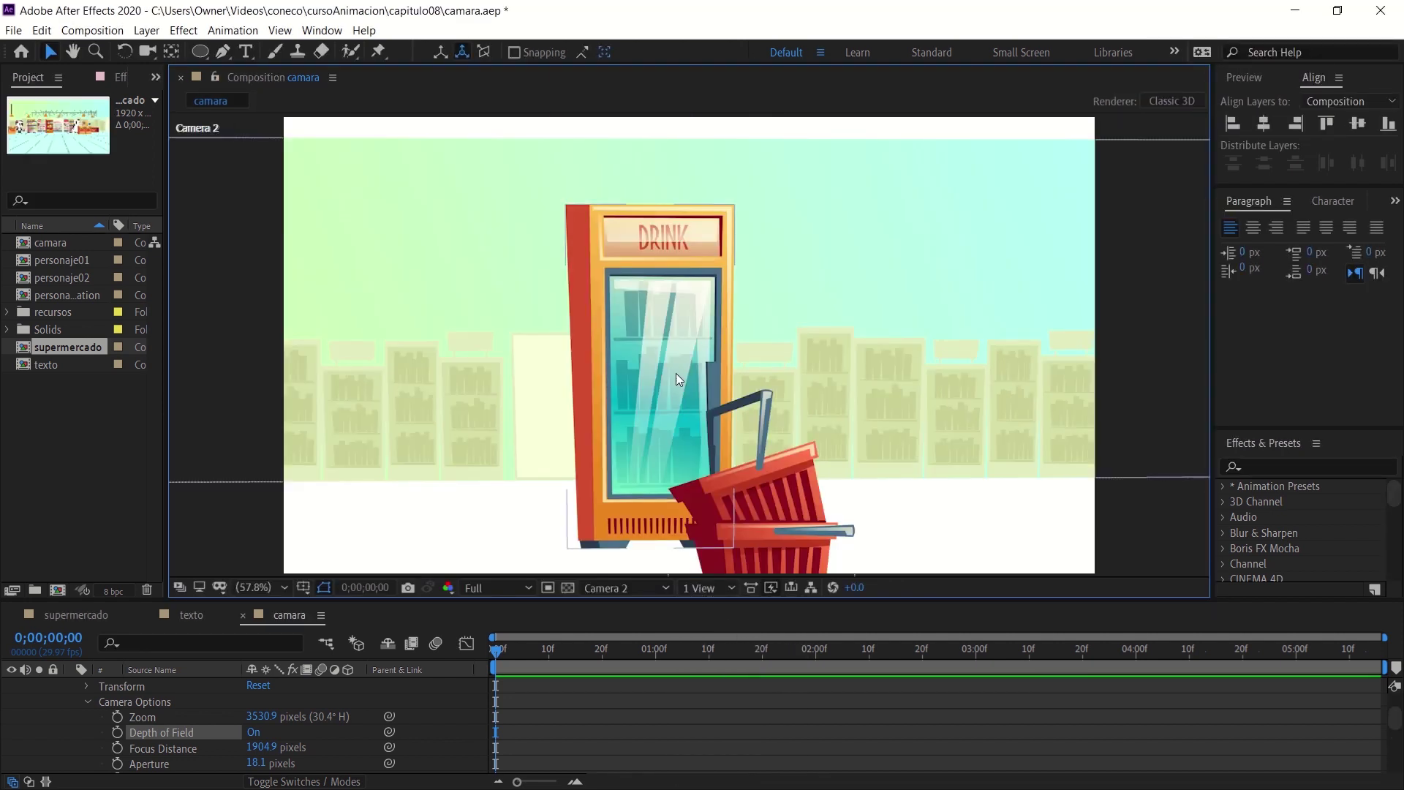
pyautogui.moveTo(274, 753)
pyautogui.mouseDown()
pyautogui.moveTo(183, 749)
pyautogui.moveTo(253, 749)
pyautogui.mouseUp()
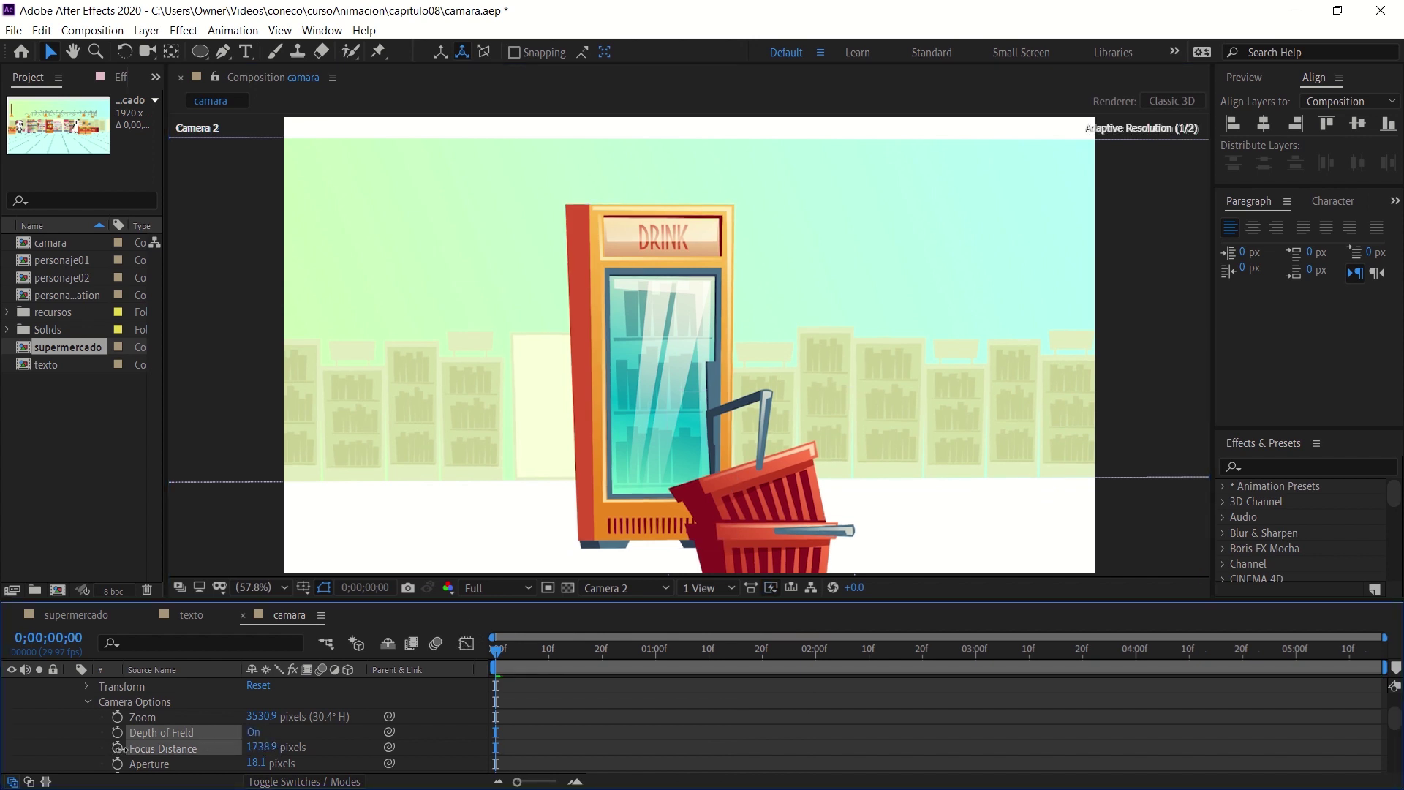
pyautogui.click(260, 747)
pyautogui.write('100')
pyautogui.press('Return')
pyautogui.click(258, 746)
pyautogui.write('1000')
pyautogui.press('Return')
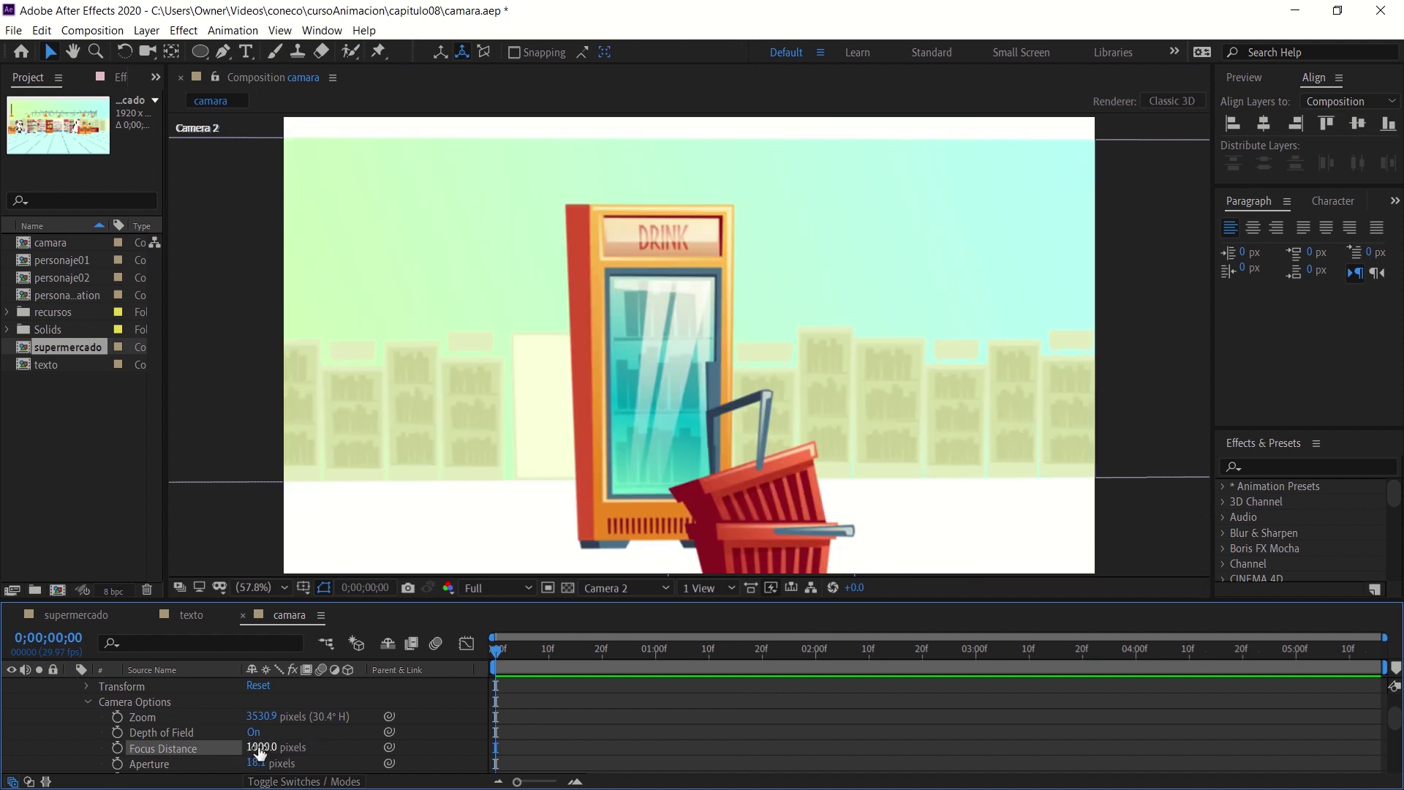
pyautogui.moveTo(257, 746)
pyautogui.mouseDown()
pyautogui.moveTo(582, 481)
pyautogui.moveTo(208, 745)
pyautogui.moveTo(534, 725)
pyautogui.mouseUp()
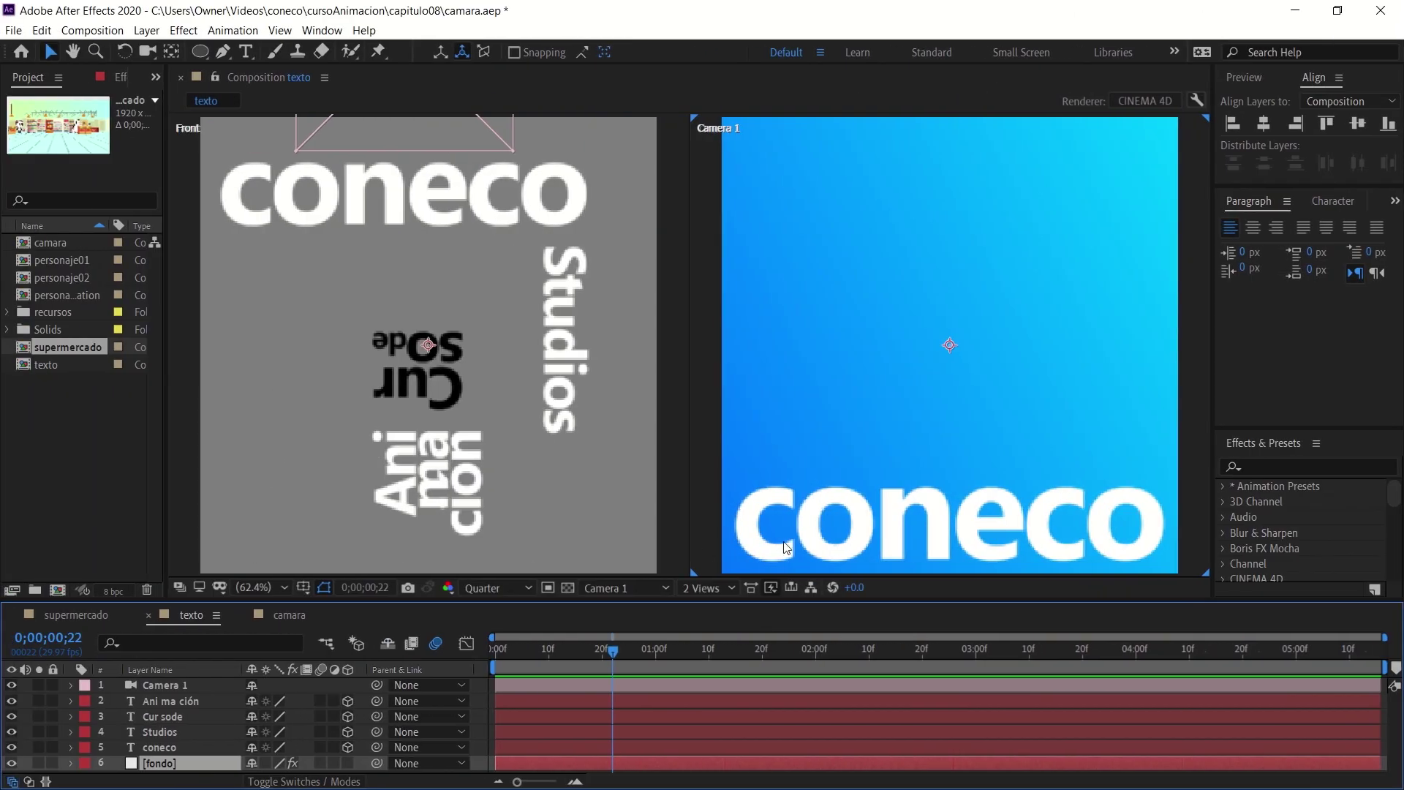
# Inspect the texto layers and Camera 1, then preview the camera animation from the start
pyautogui.click(171, 701)
pyautogui.click(159, 748)
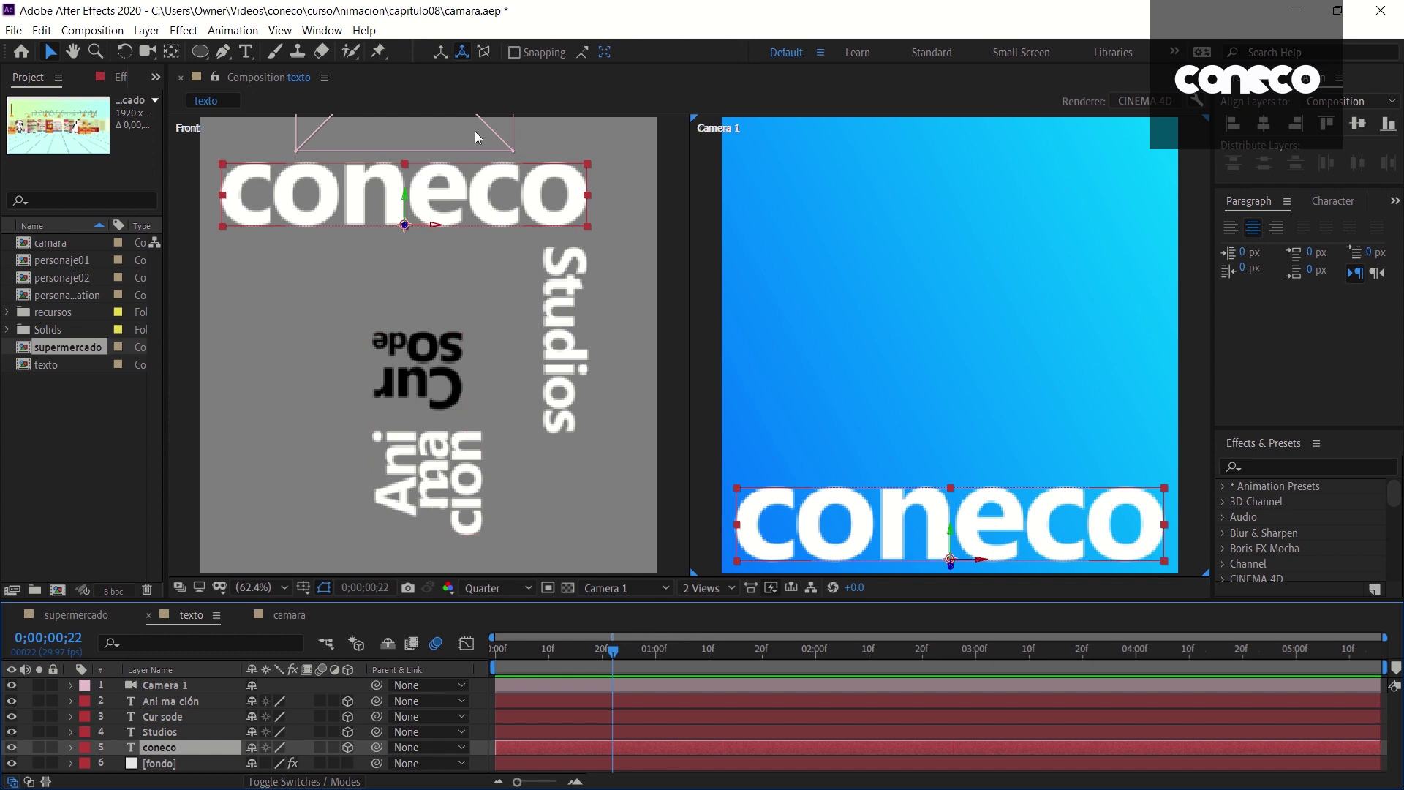
pyautogui.click(163, 686)
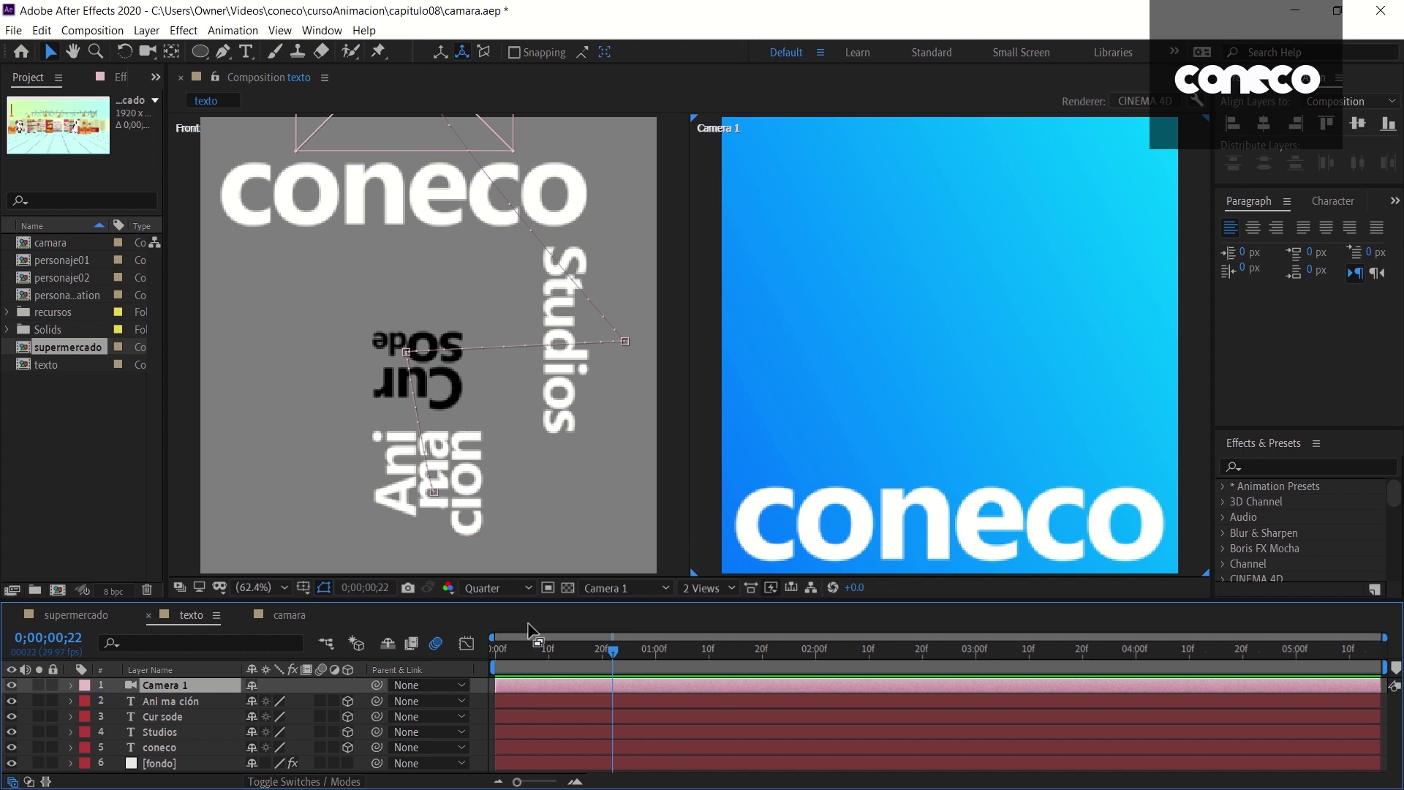
pyautogui.moveTo(523, 656); pyautogui.dragTo(479, 664)
pyautogui.click(708, 460)
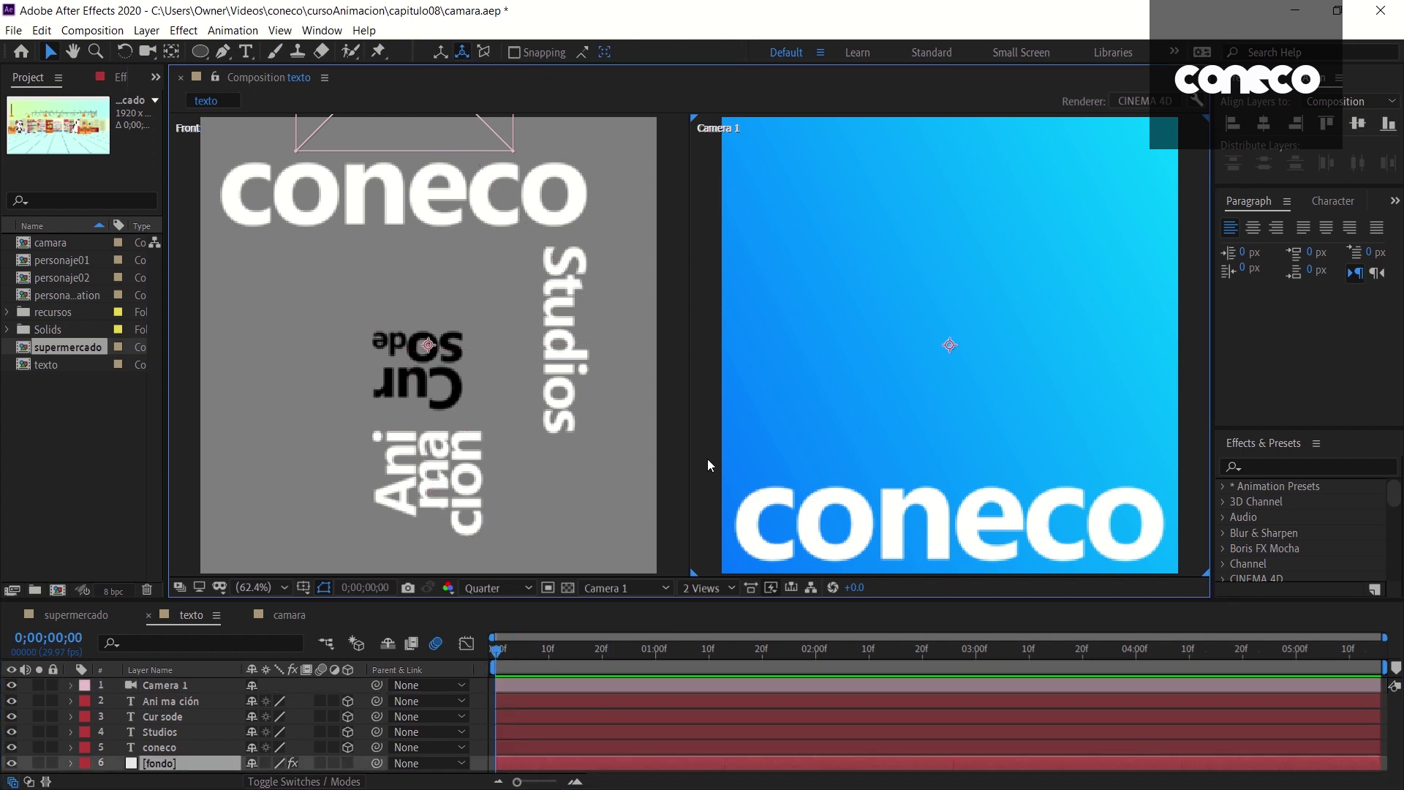
pyautogui.press('space')
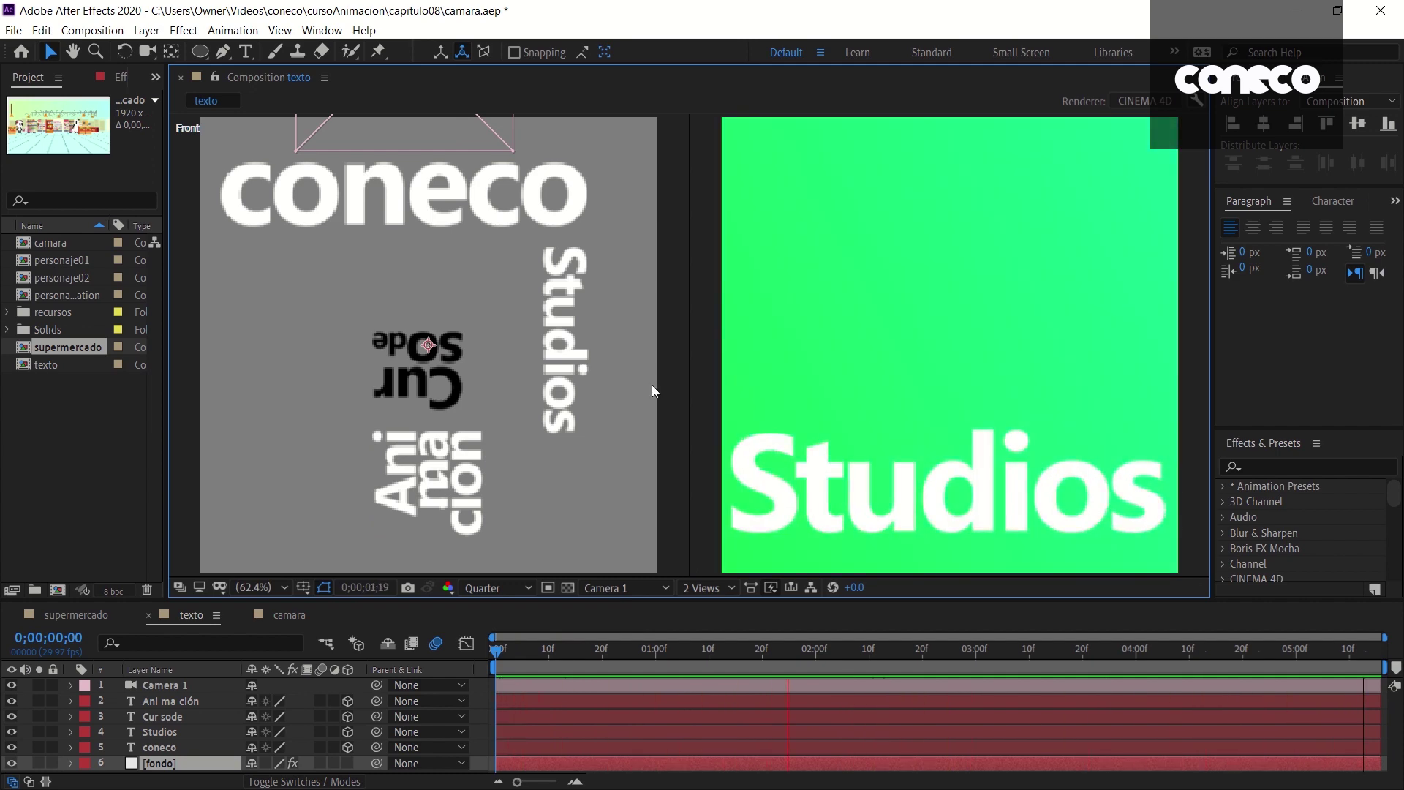
pyautogui.press('space')
# Reveal Camera 1's keyframes with U and scrub through the camera move
pyautogui.click(498, 685)
pyautogui.press('u')
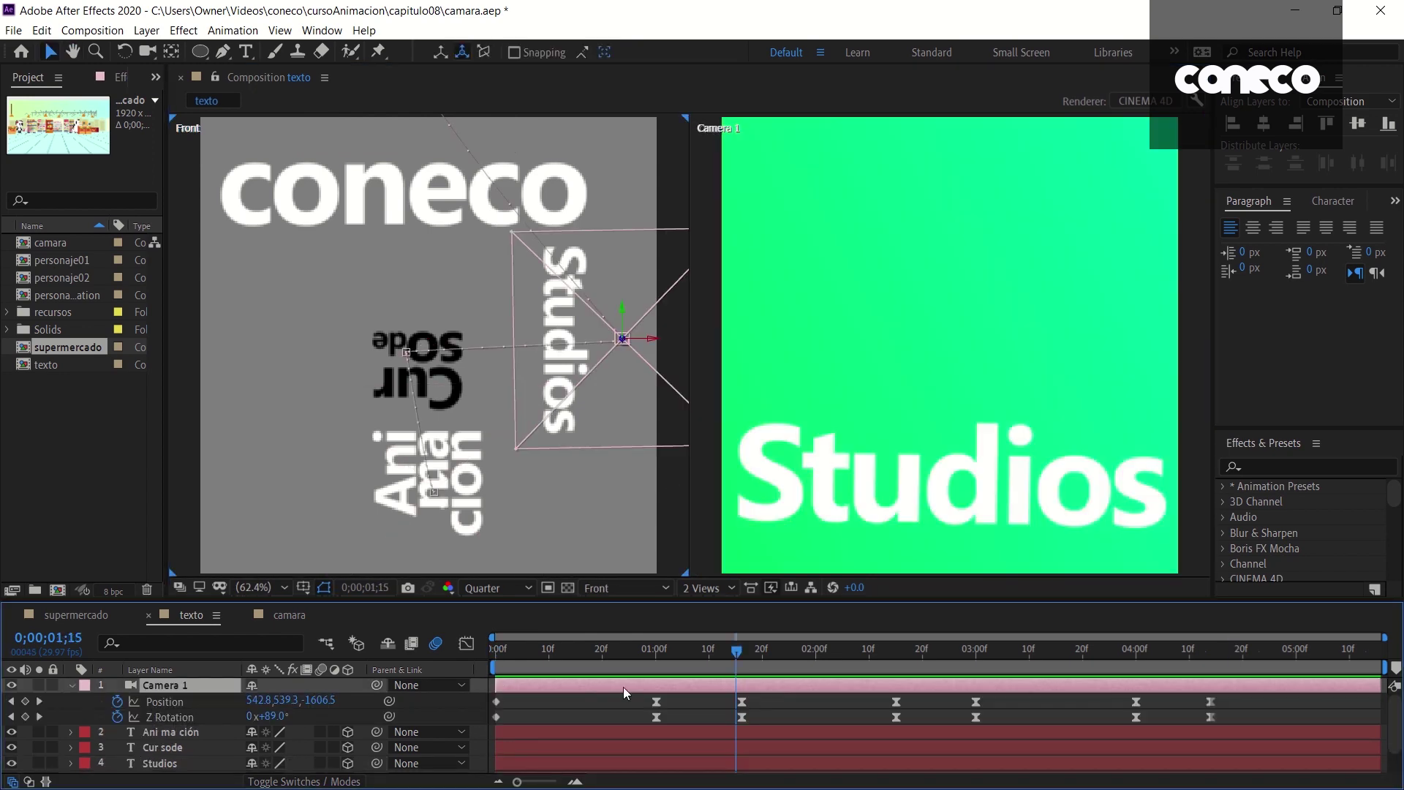
pyautogui.moveTo(739, 649)
pyautogui.mouseDown()
pyautogui.moveTo(752, 662)
pyautogui.moveTo(1224, 655)
pyautogui.mouseUp()
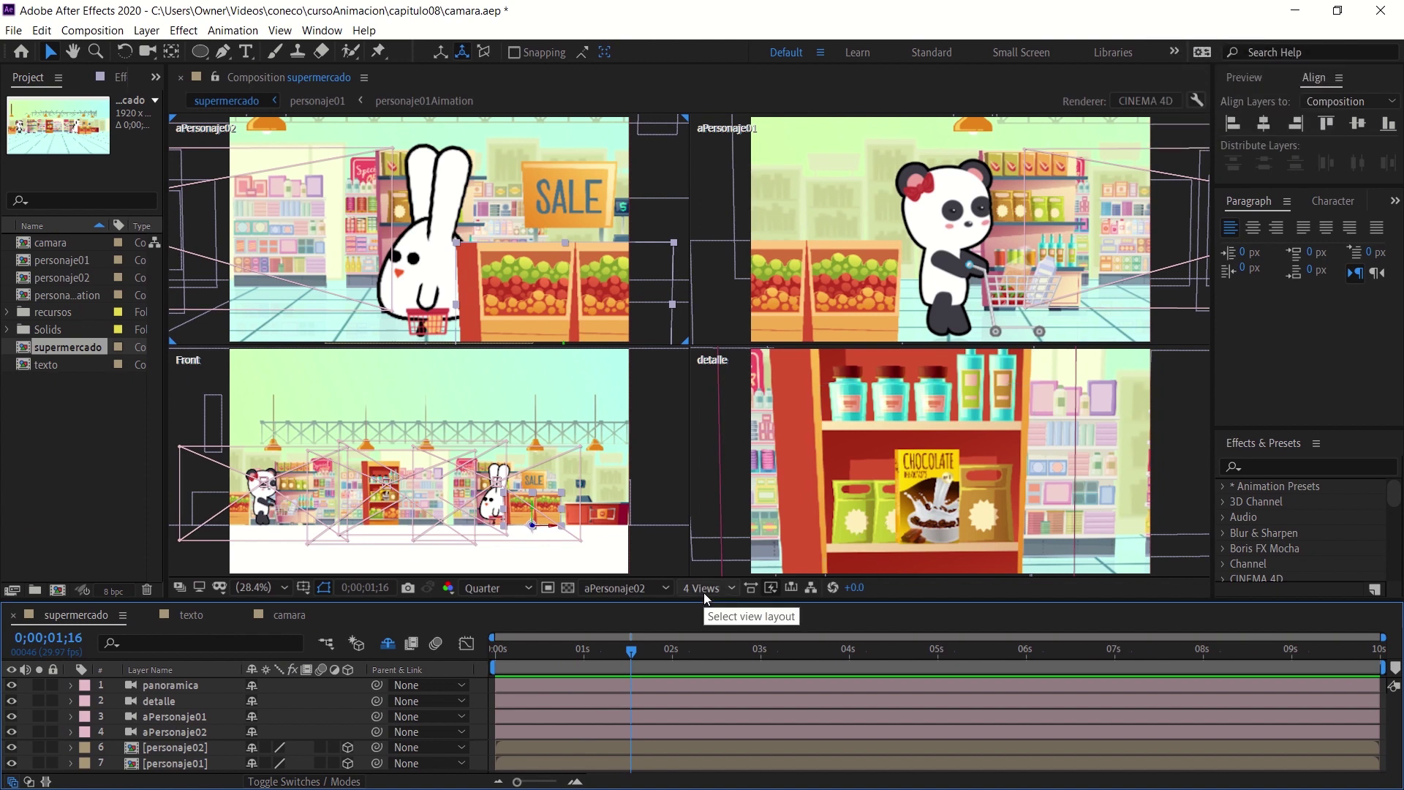
pyautogui.click(712, 588)
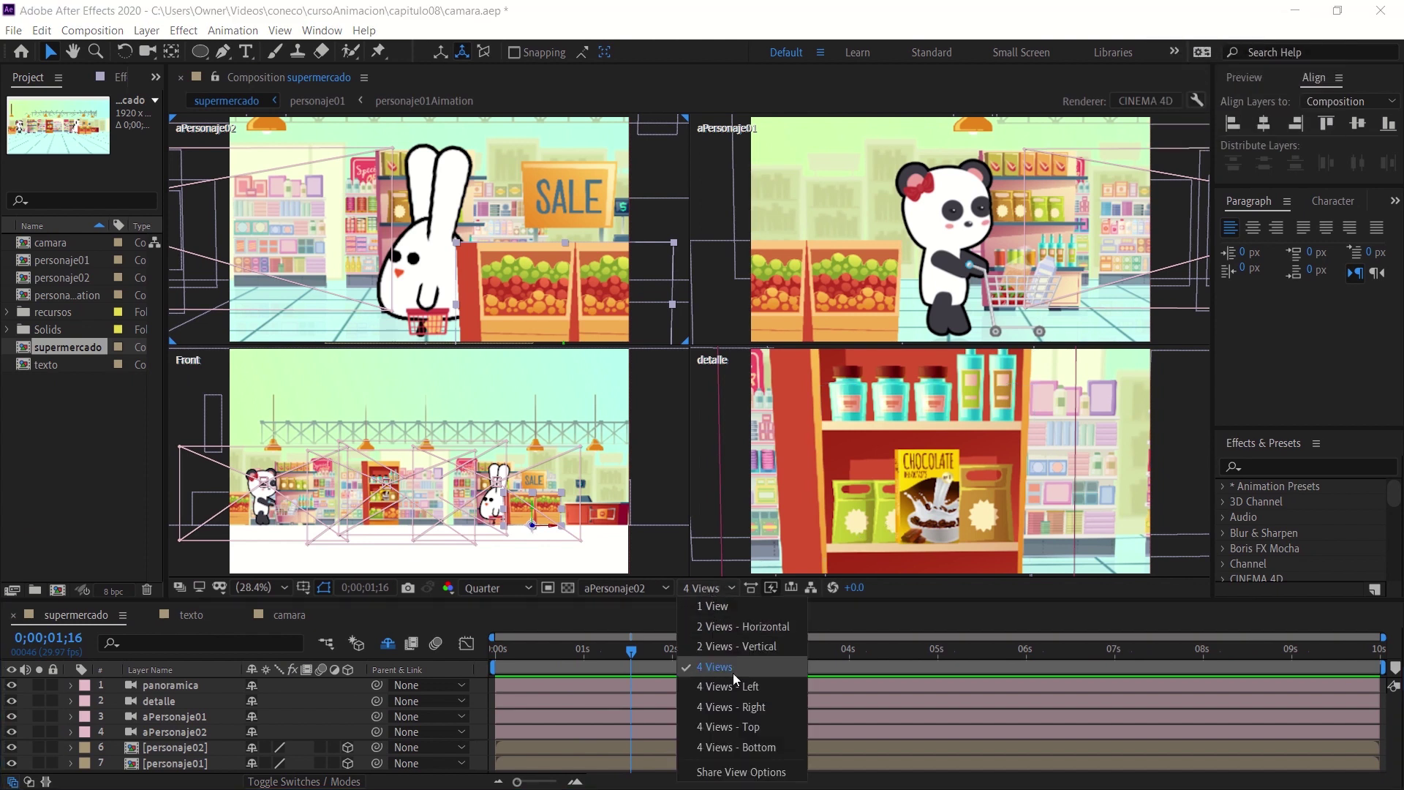
pyautogui.press('Escape')
pyautogui.click(672, 167)
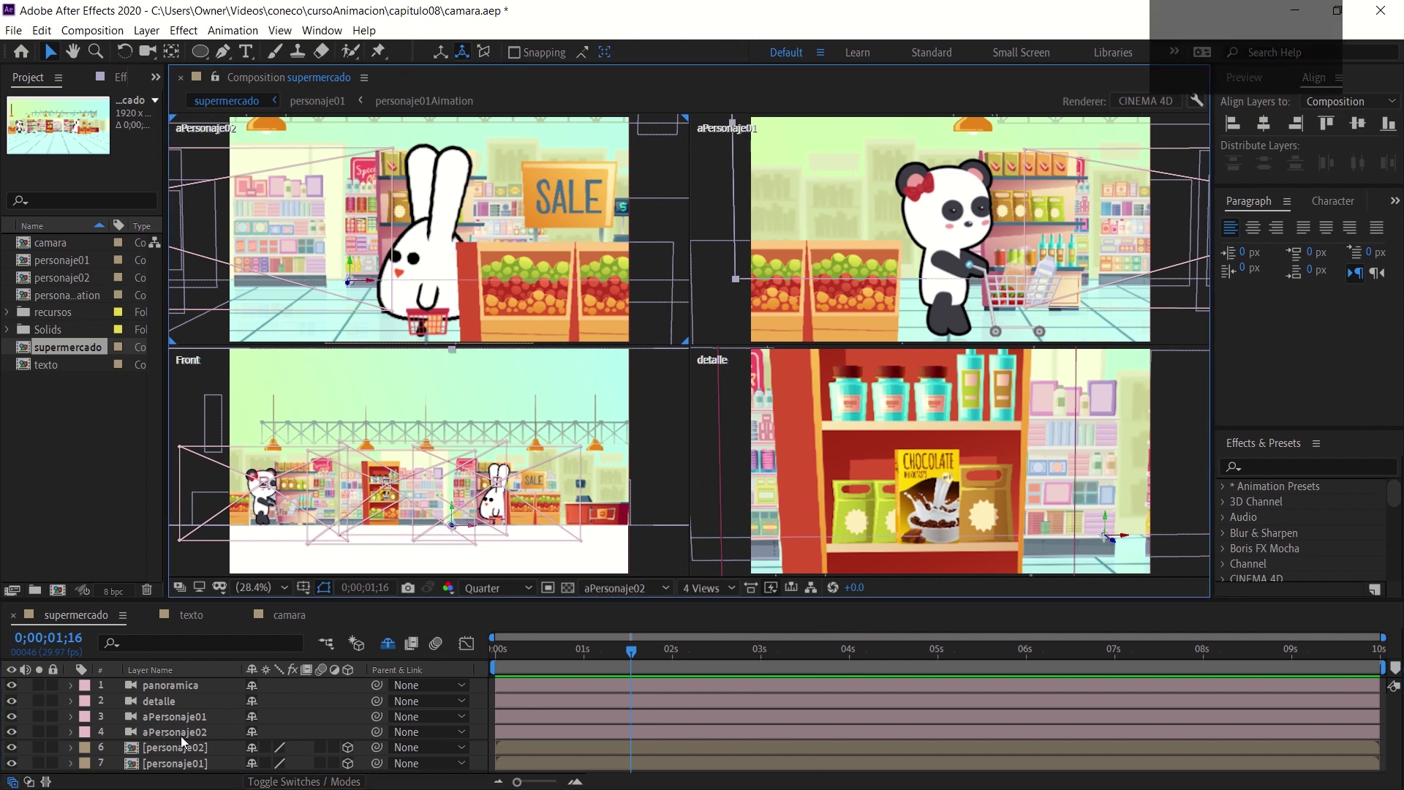
pyautogui.click(728, 280)
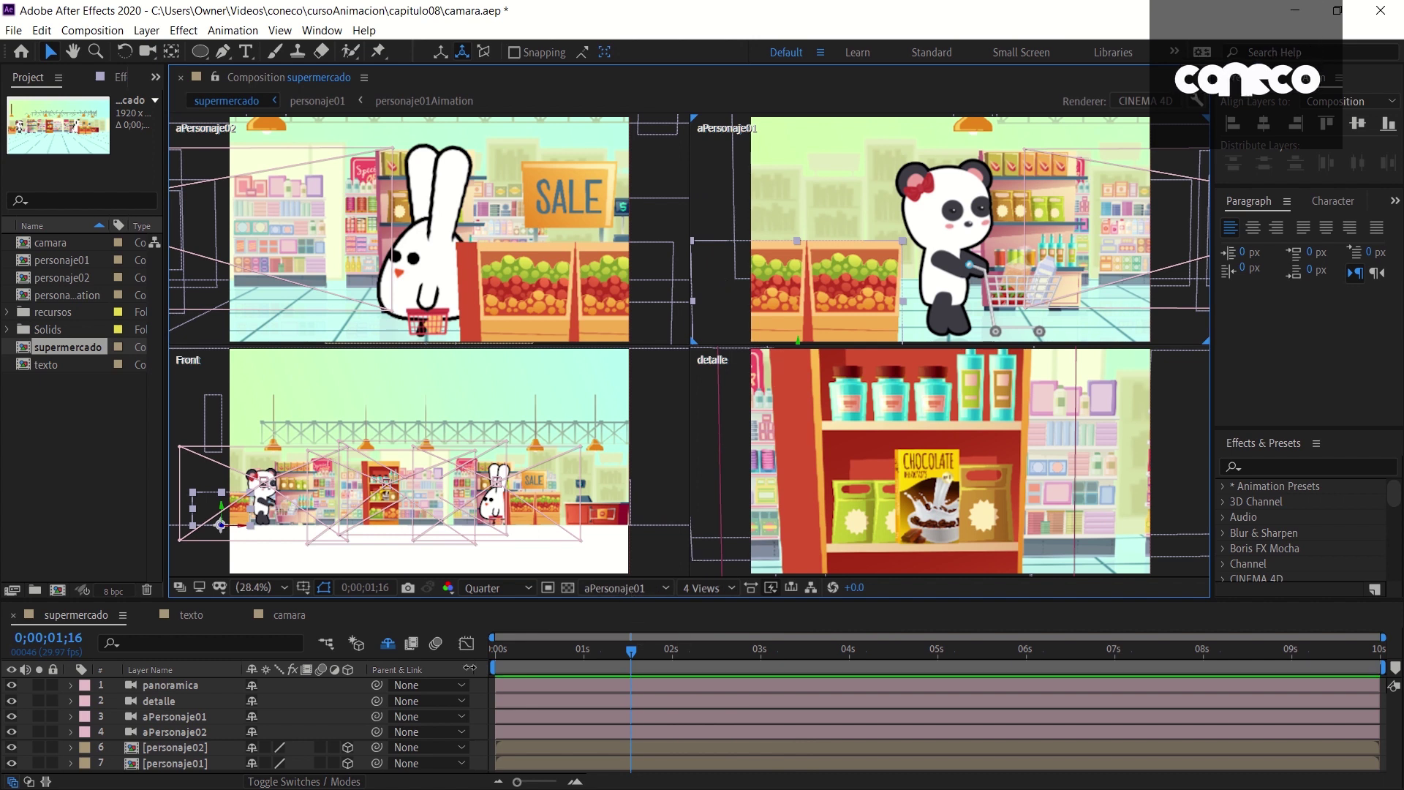
pyautogui.click(640, 437)
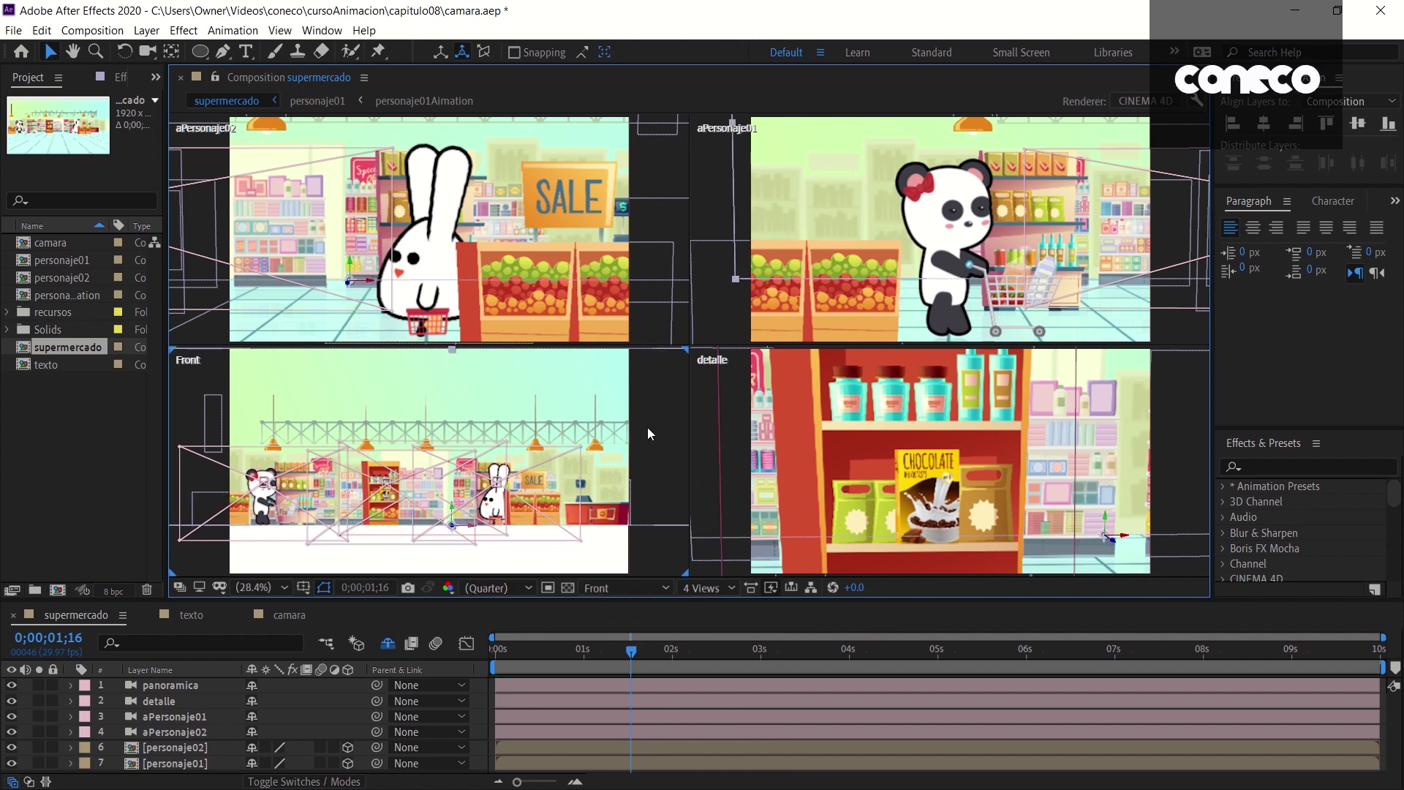
pyautogui.click(733, 390)
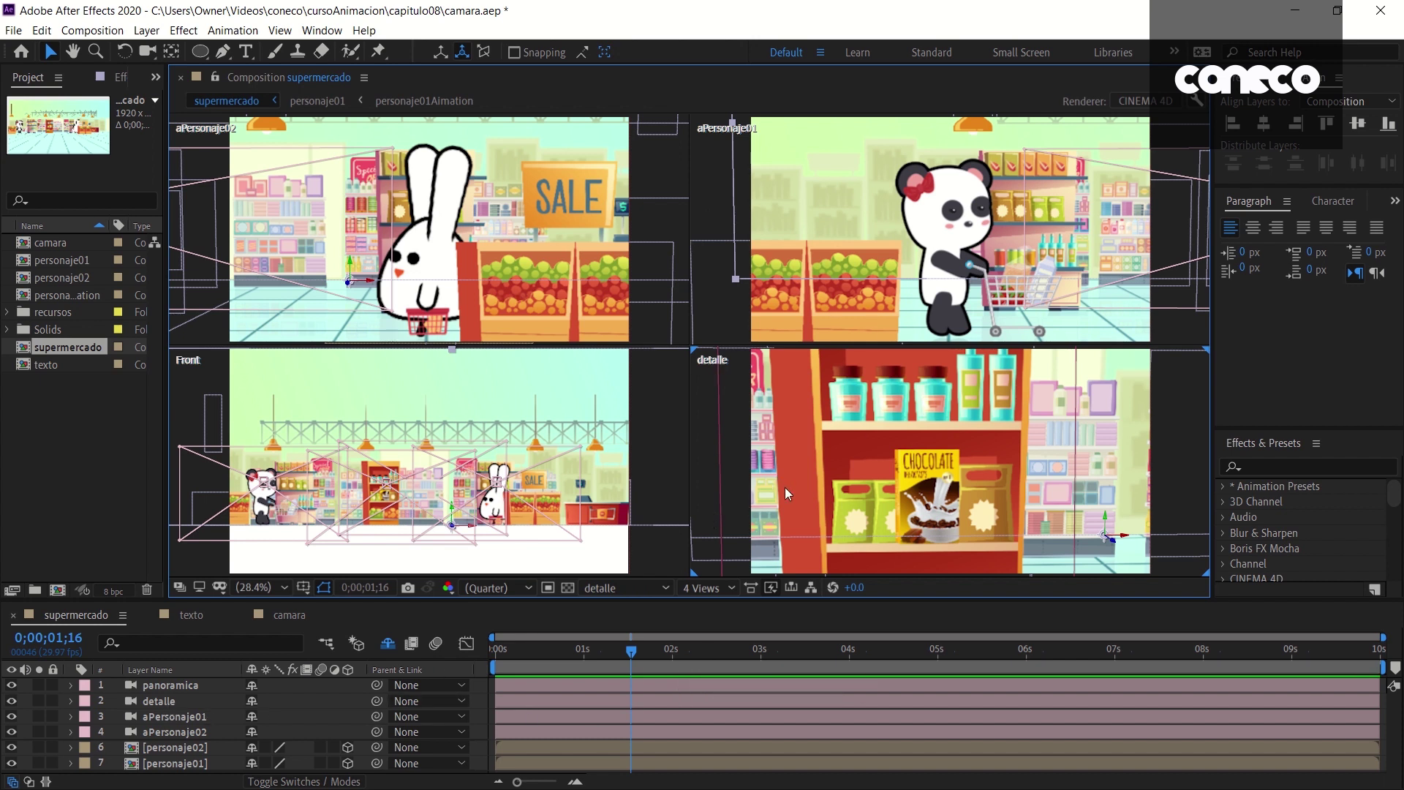
pyautogui.click(351, 465)
pyautogui.moveTo(630, 655)
pyautogui.mouseDown()
pyautogui.moveTo(592, 650)
pyautogui.moveTo(1299, 648)
pyautogui.mouseUp()
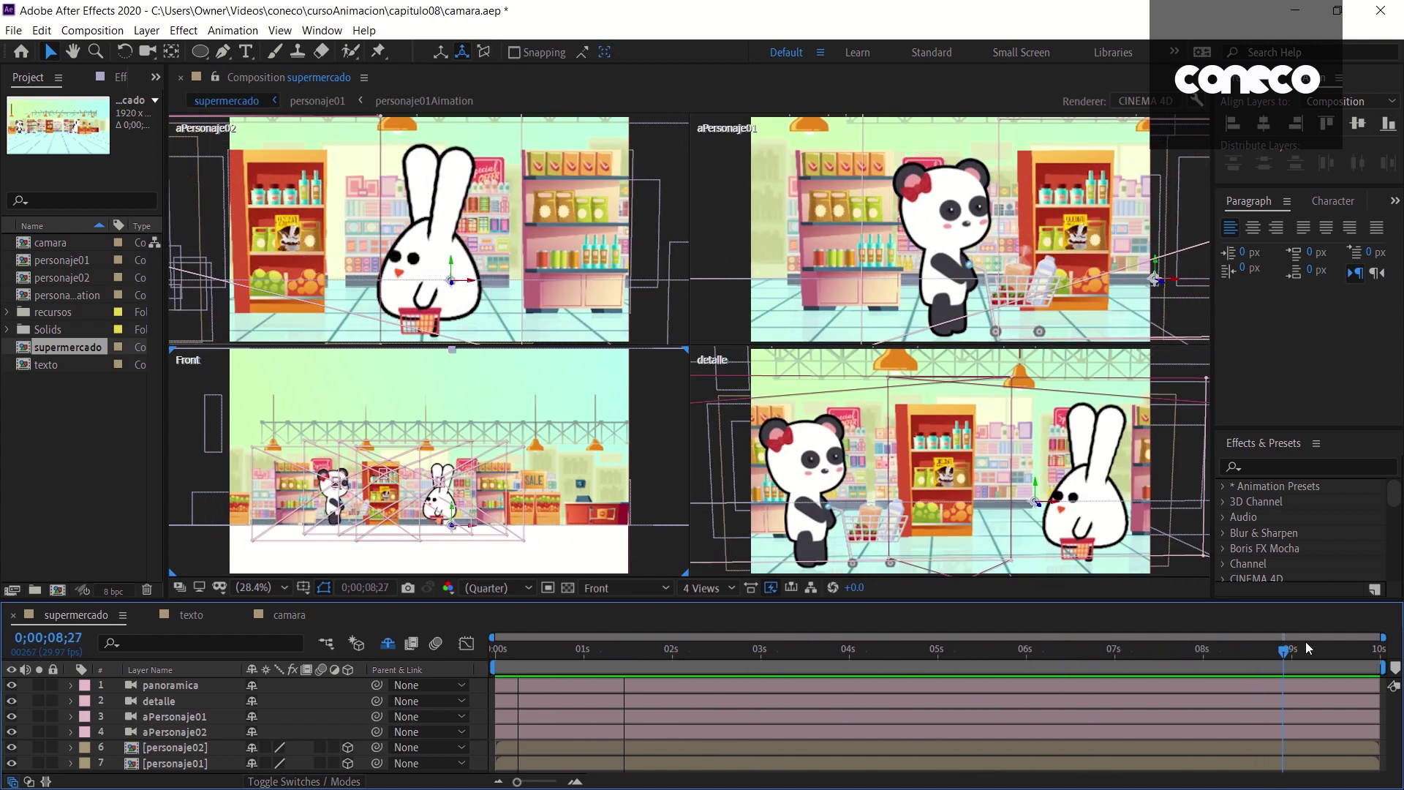
pyautogui.moveTo(1306, 647); pyautogui.dragTo(460, 683)
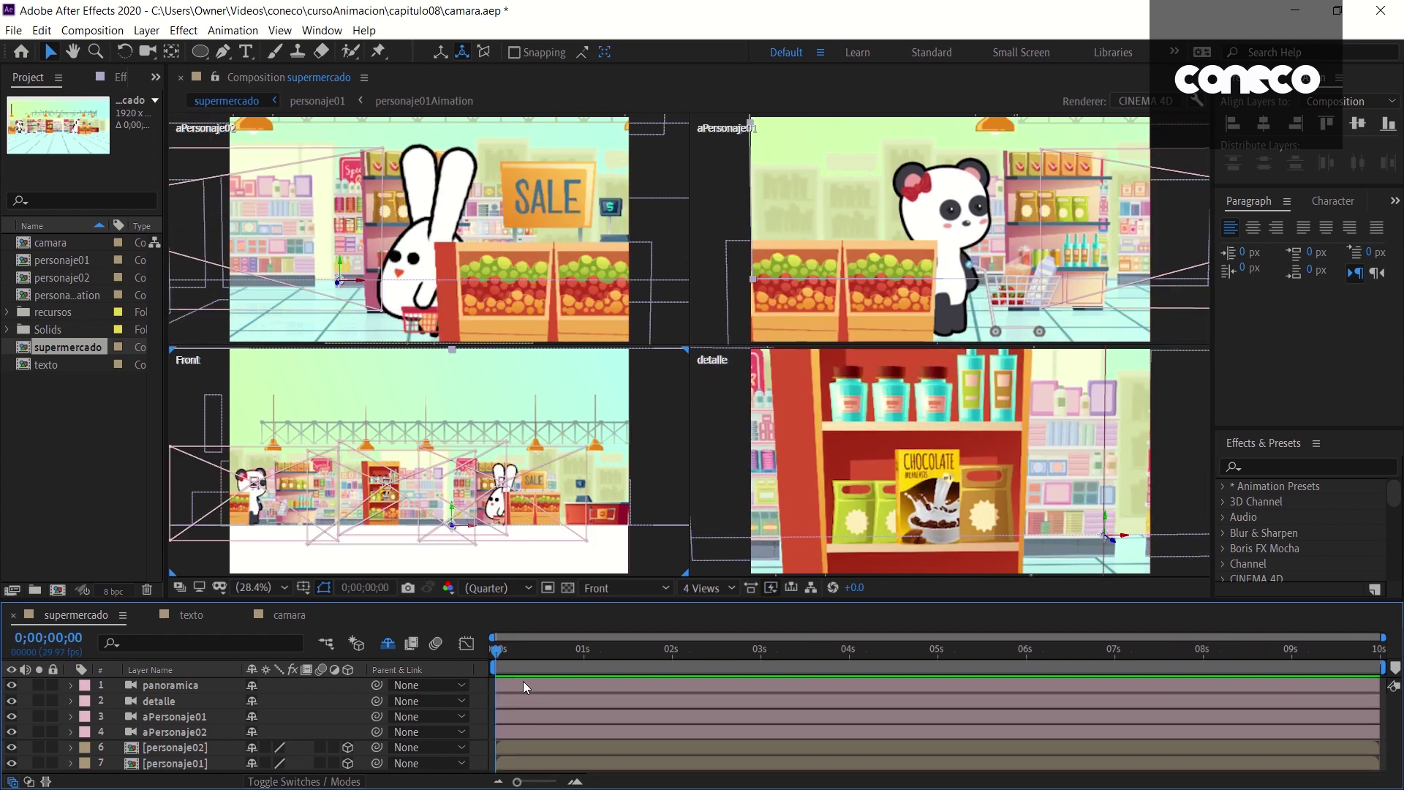
pyautogui.click(642, 451)
pyautogui.press('space')
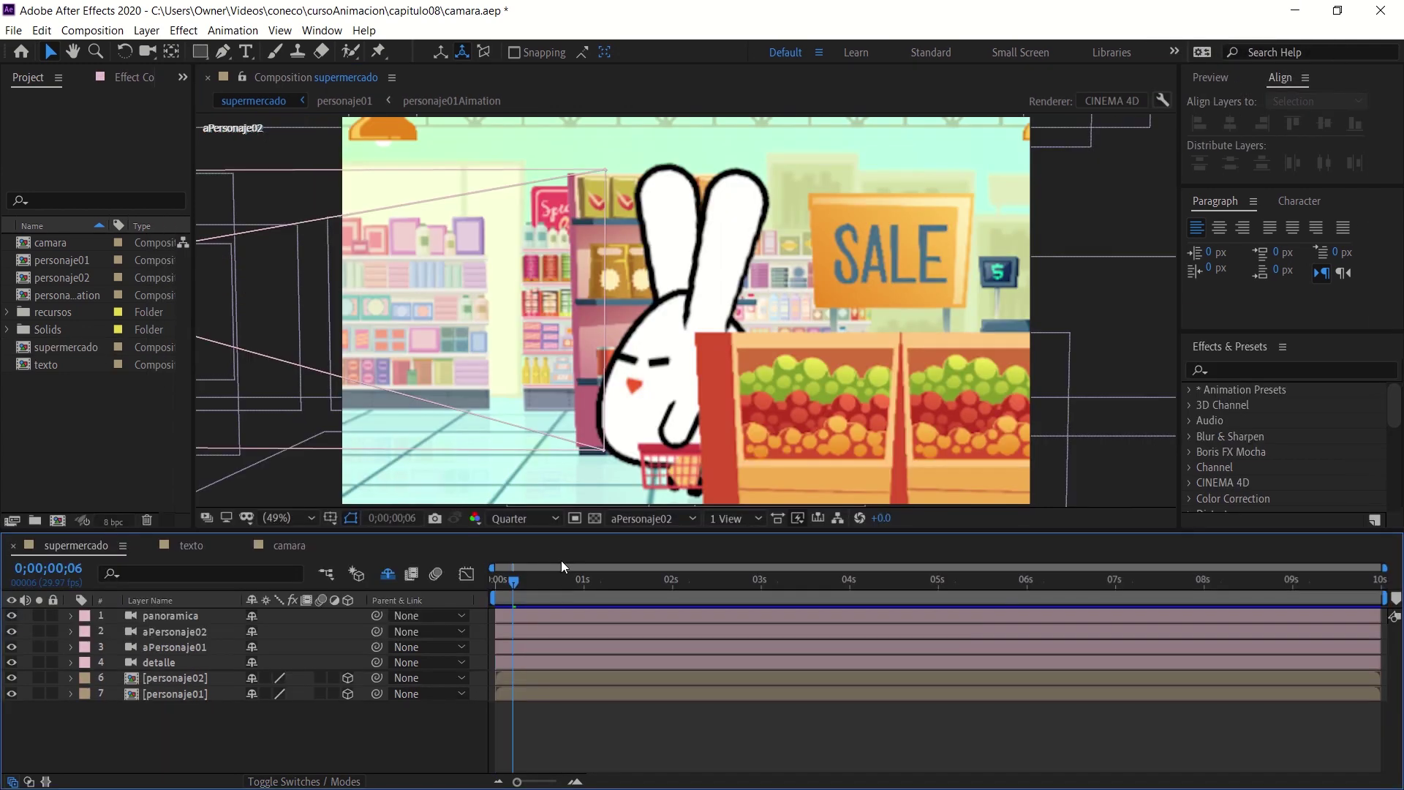
pyautogui.click(152, 630)
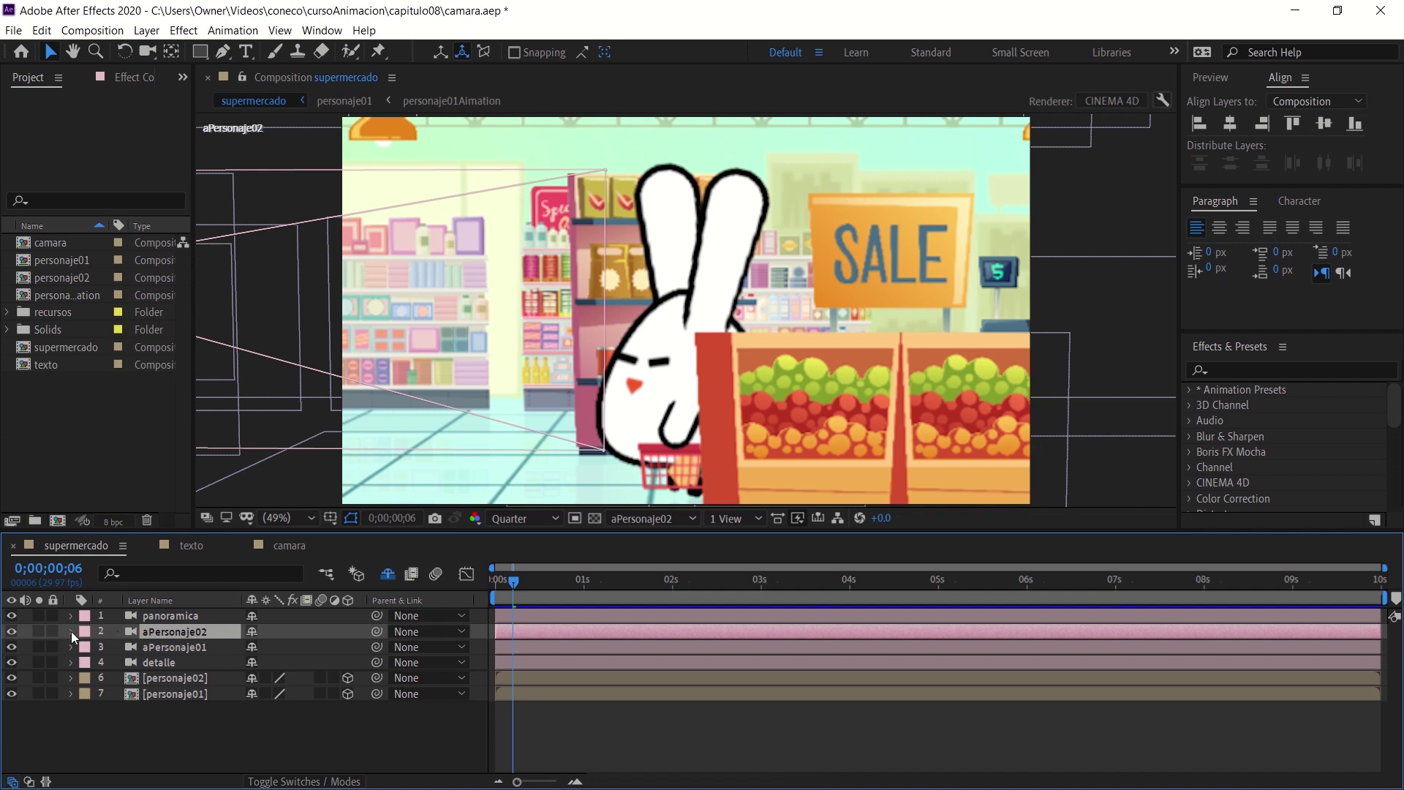
pyautogui.press('p')
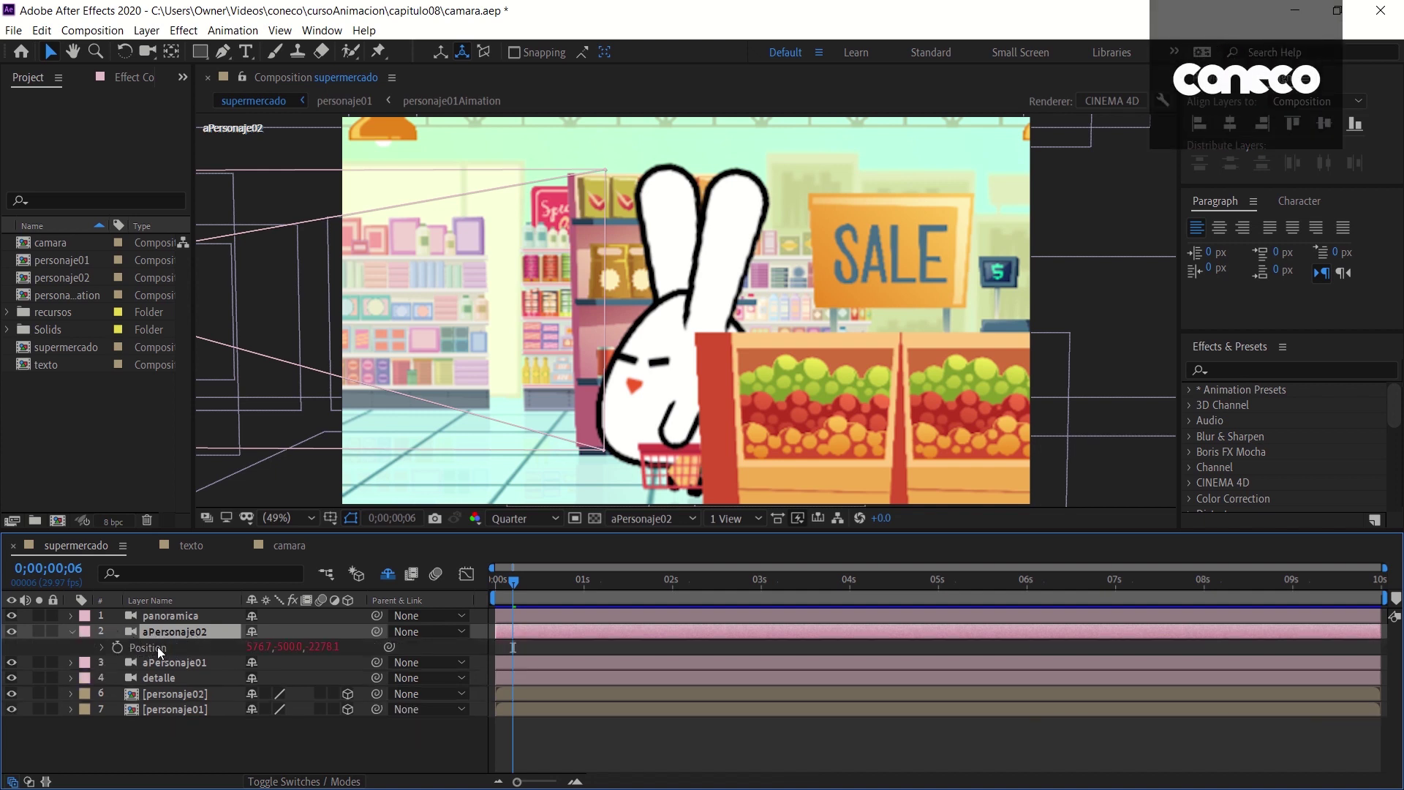
pyautogui.click(103, 648)
pyautogui.click(557, 661)
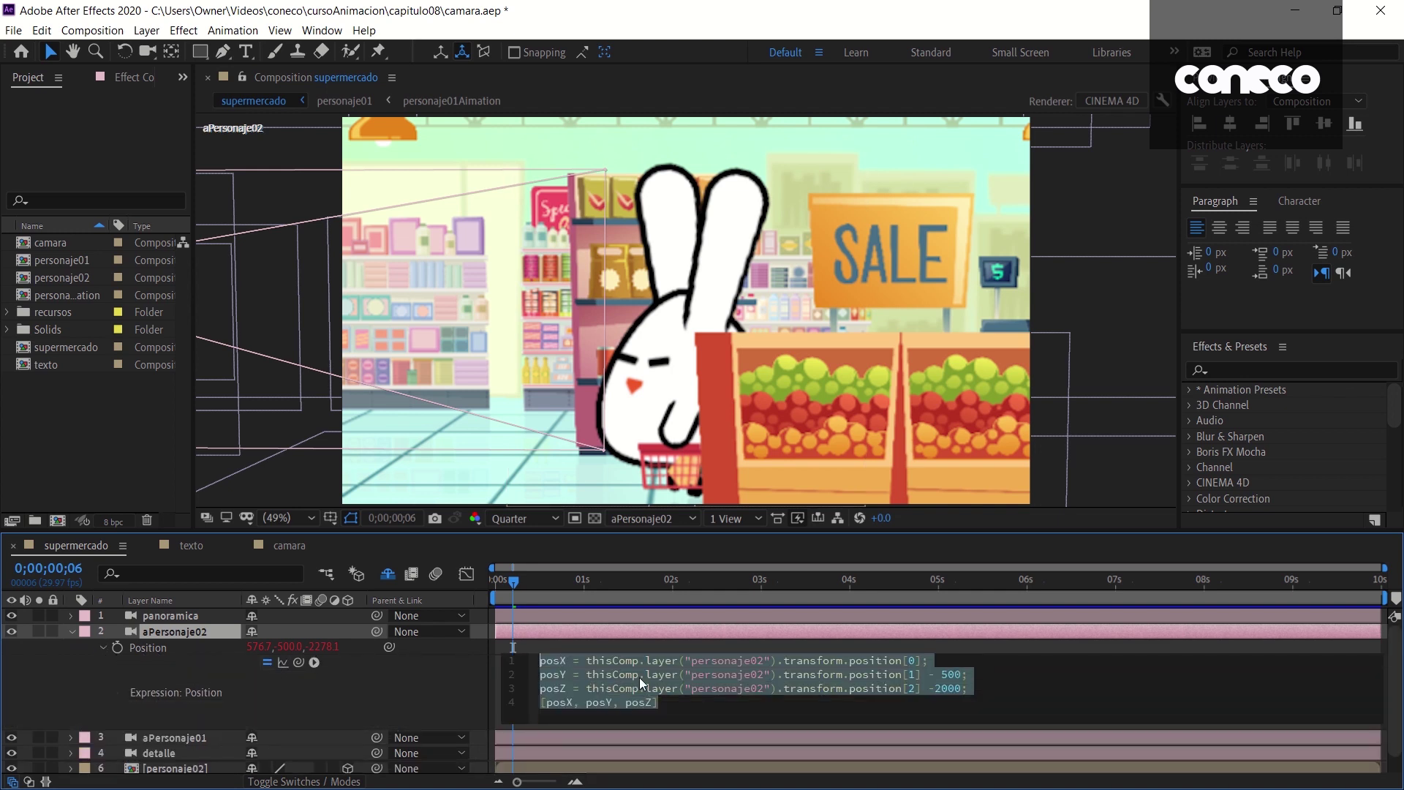
pyautogui.click(686, 700)
pyautogui.moveTo(586, 660); pyautogui.dragTo(930, 660)
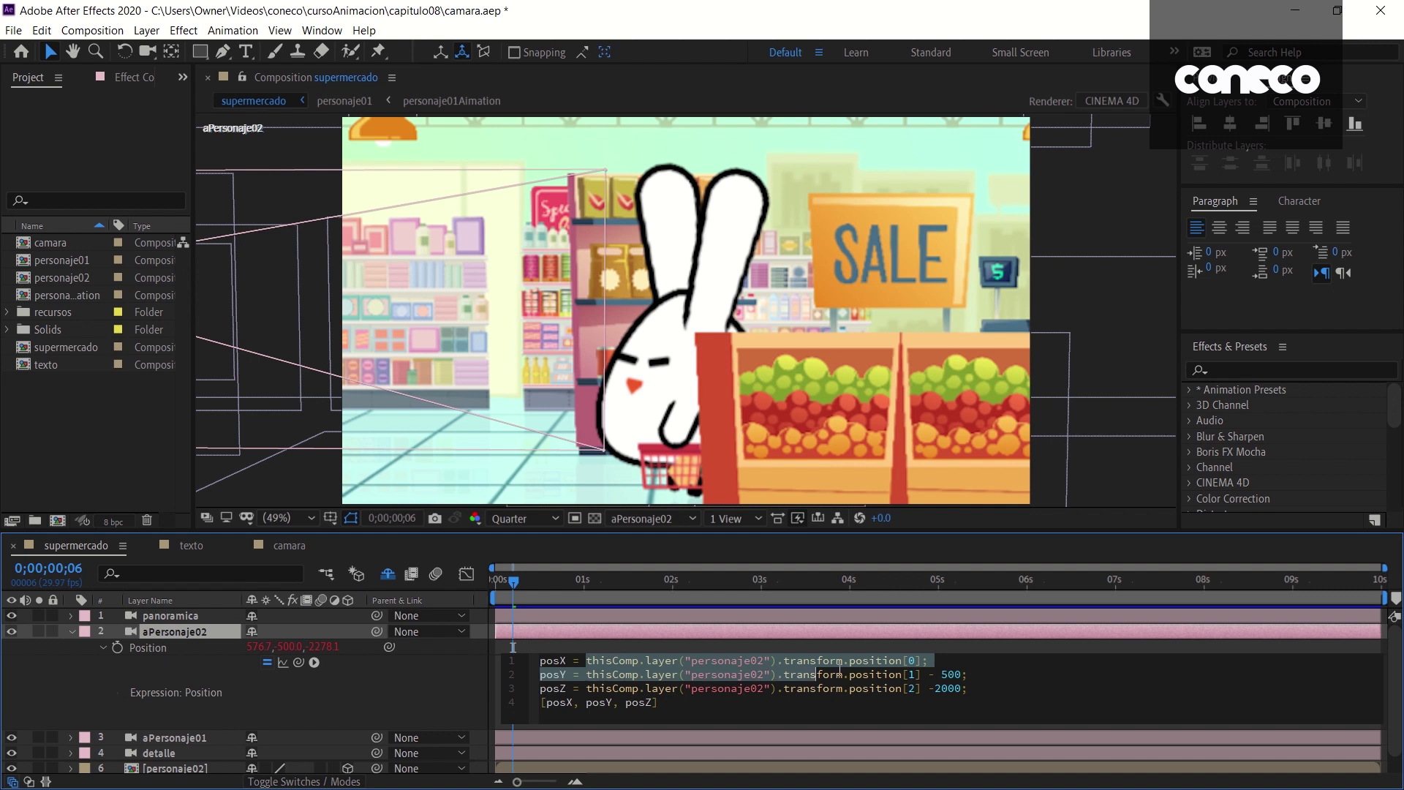
pyautogui.doubleClick(912, 674)
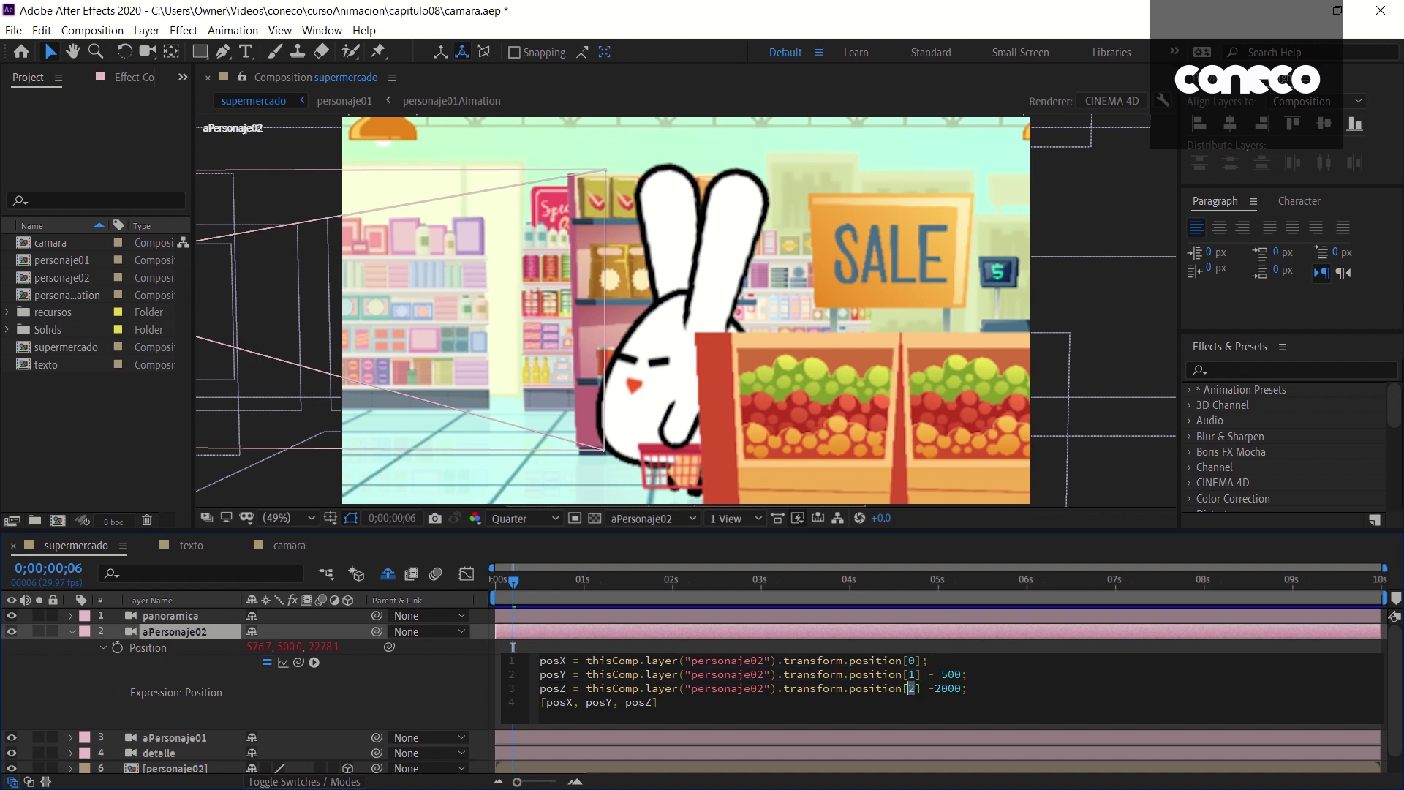
pyautogui.click(691, 708)
pyautogui.click(871, 615)
pyautogui.press('space')
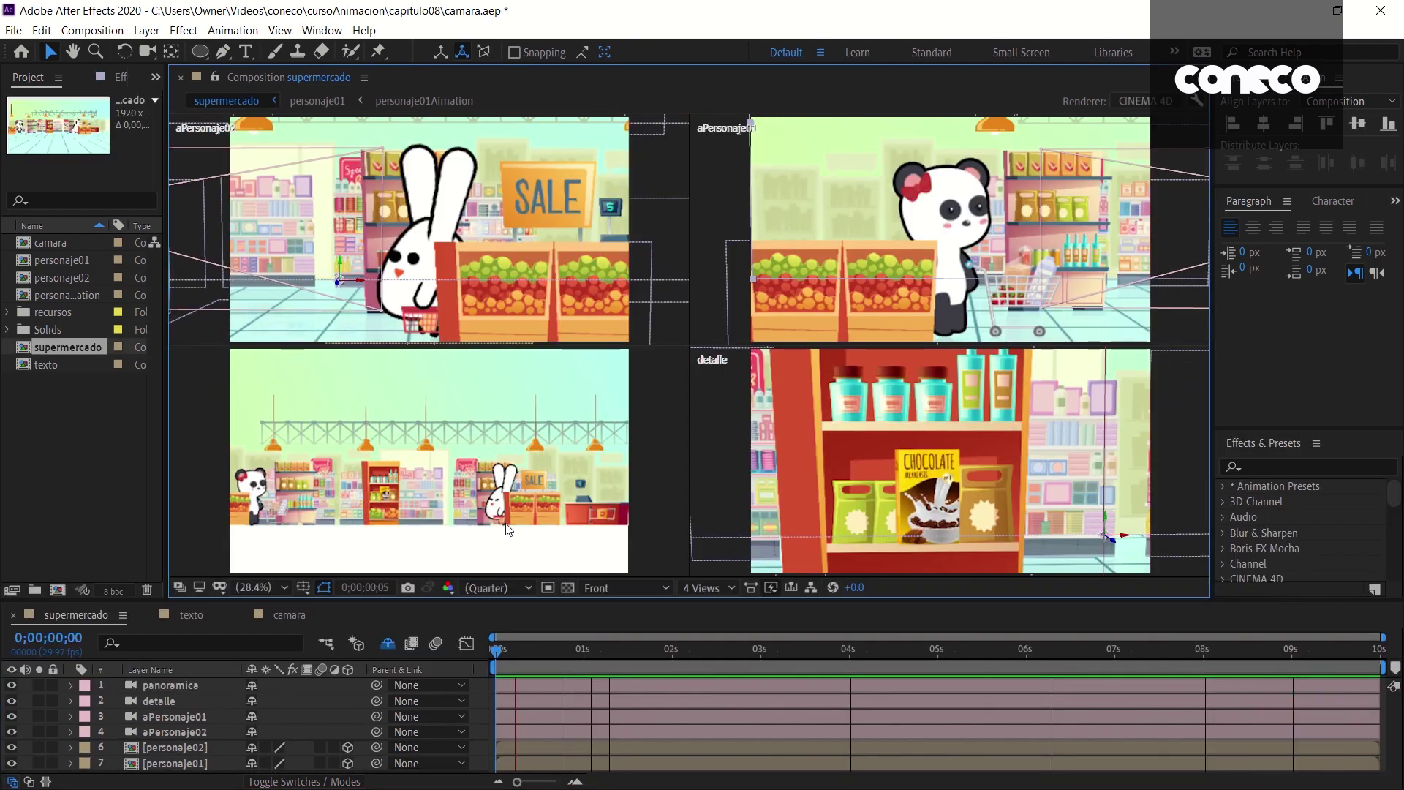
pyautogui.click(659, 173)
pyautogui.press('space')
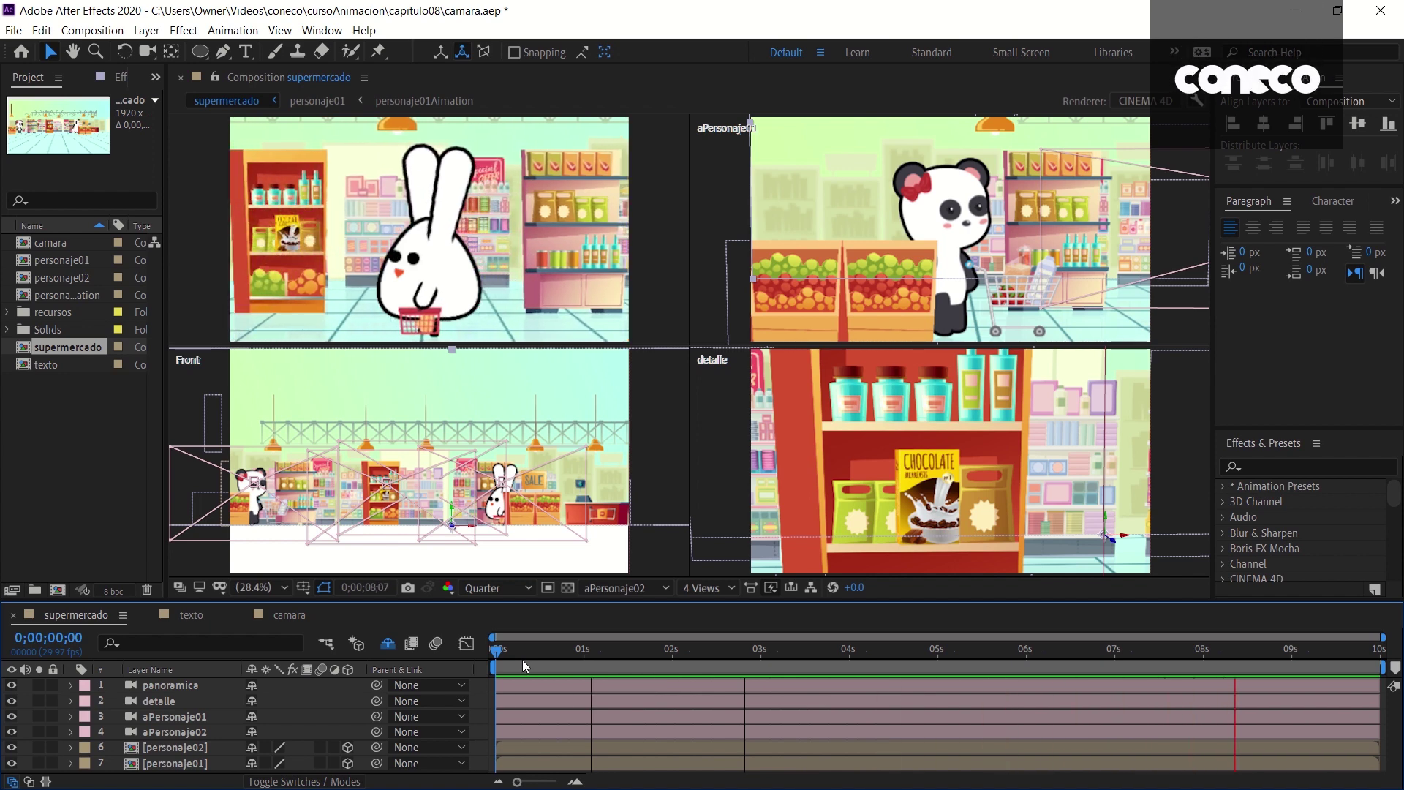
pyautogui.press('space')
pyautogui.click(727, 206)
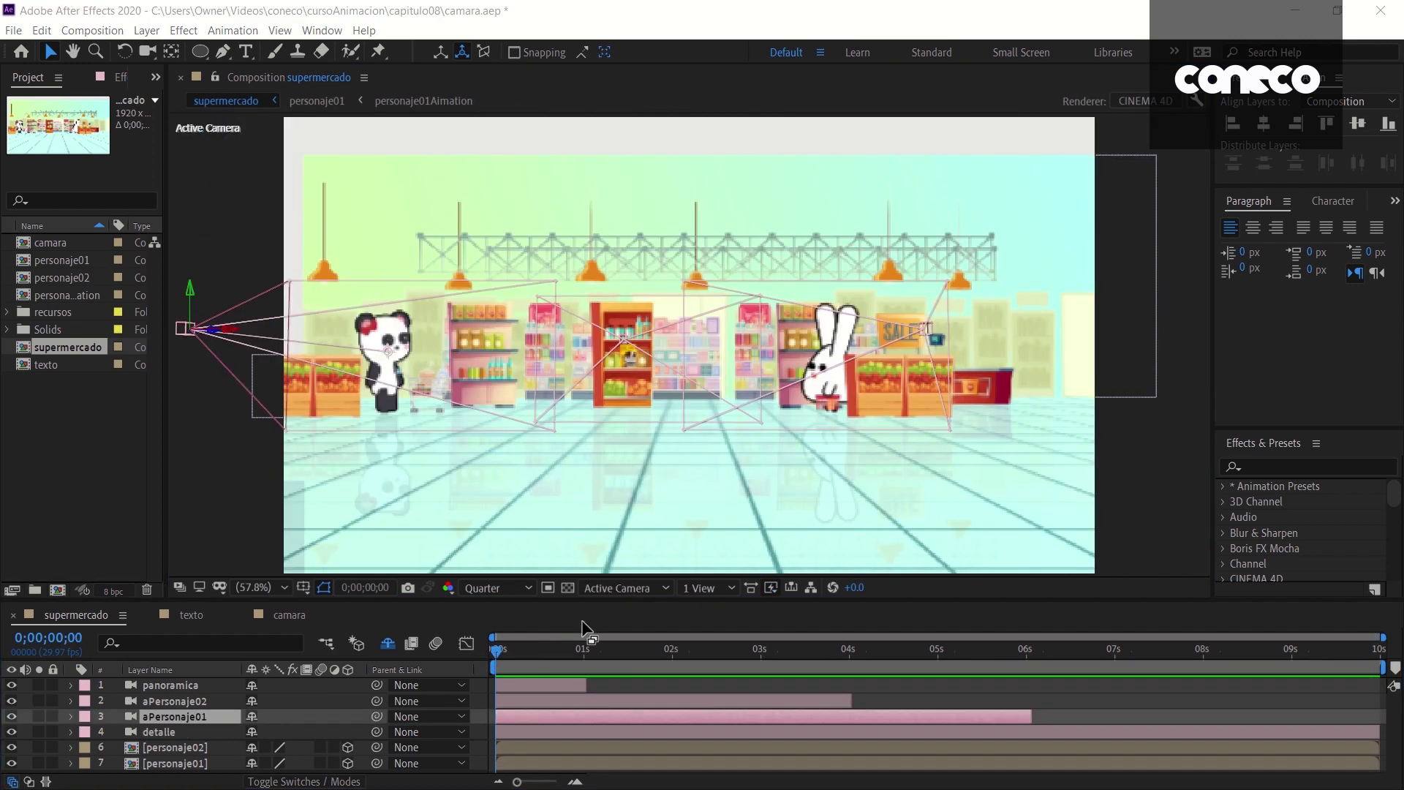
# Preview the supermercado scene through the Active Camera to watch the staggered camera cuts
pyautogui.press('space')
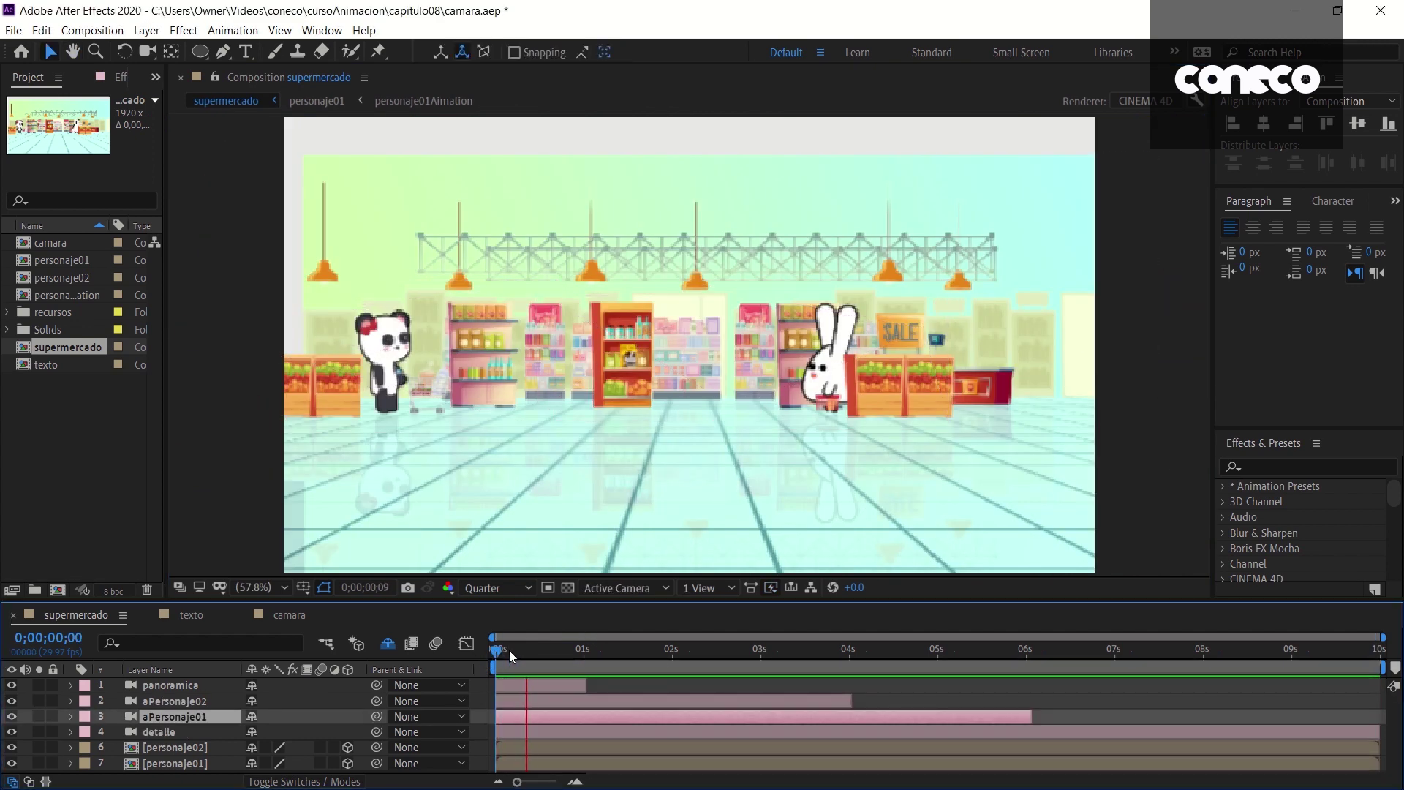